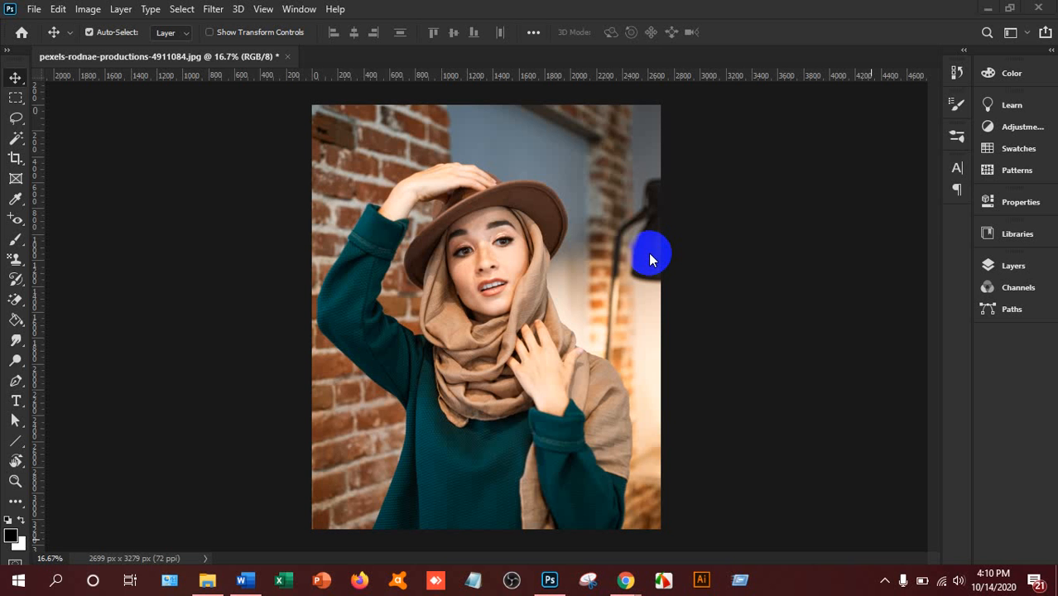
Step: Convert the locked background into a regular layer named "Main Image" and duplicate that layer
{"action": "left_click", "coordinate": [1014, 266]}
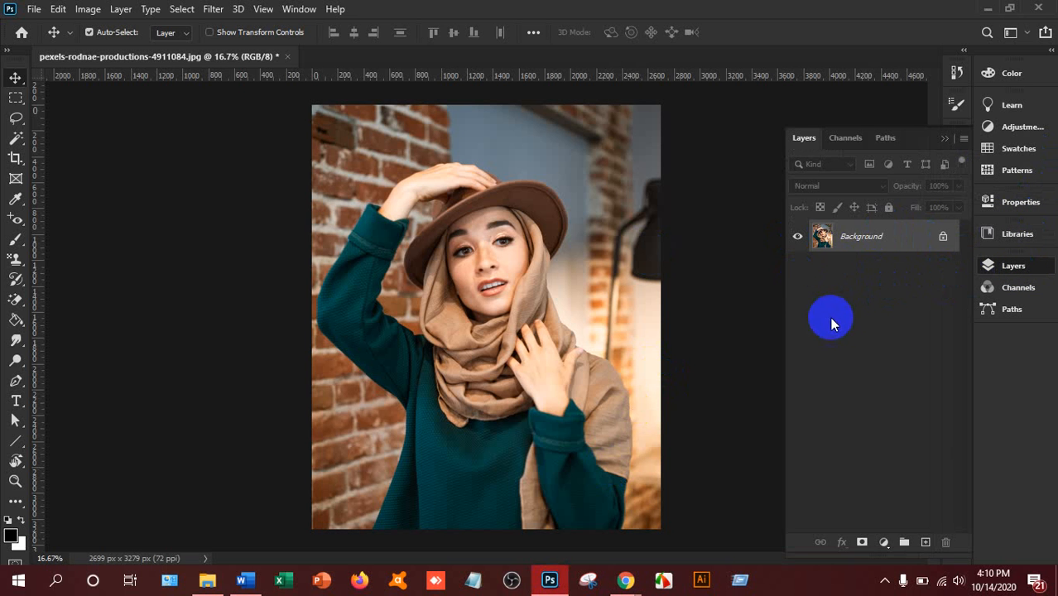
{"action": "double_click", "coordinate": [874, 238]}
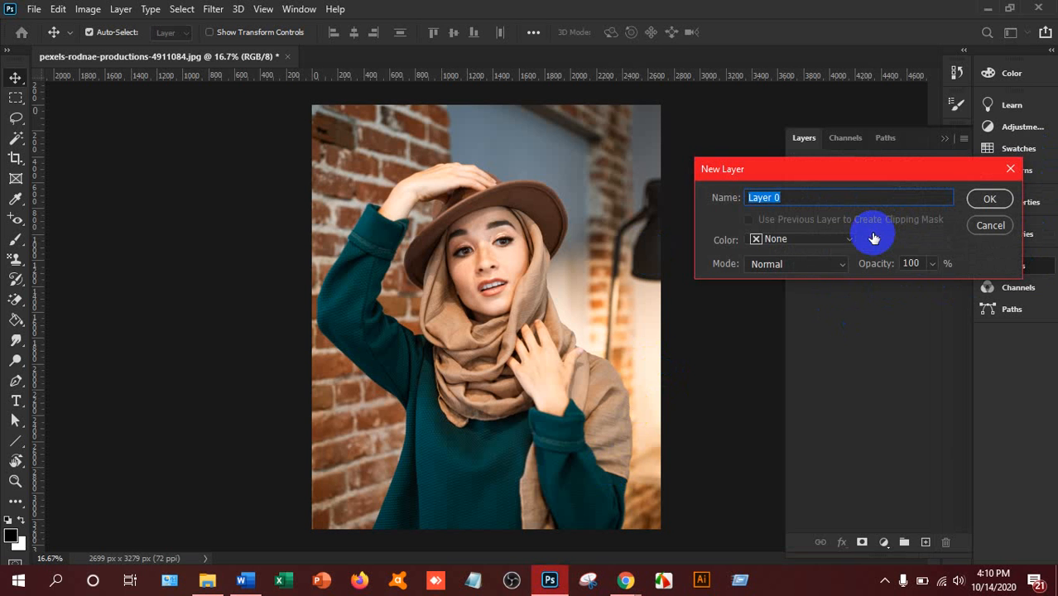
{"action": "type", "text": "Main Image"}
{"action": "left_click", "coordinate": [973, 202]}
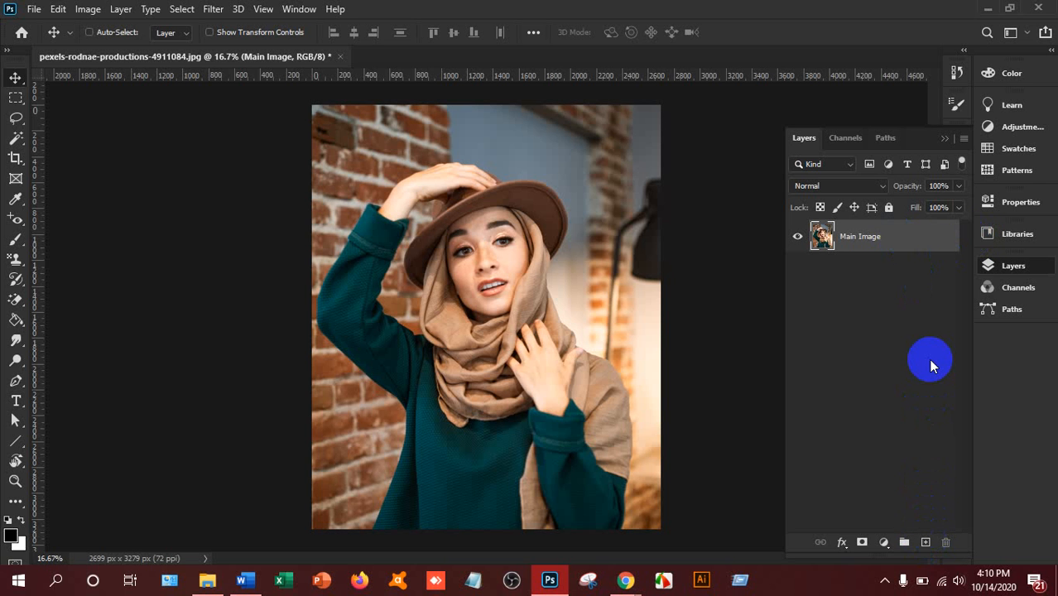
{"action": "key", "text": "ctrl+j"}
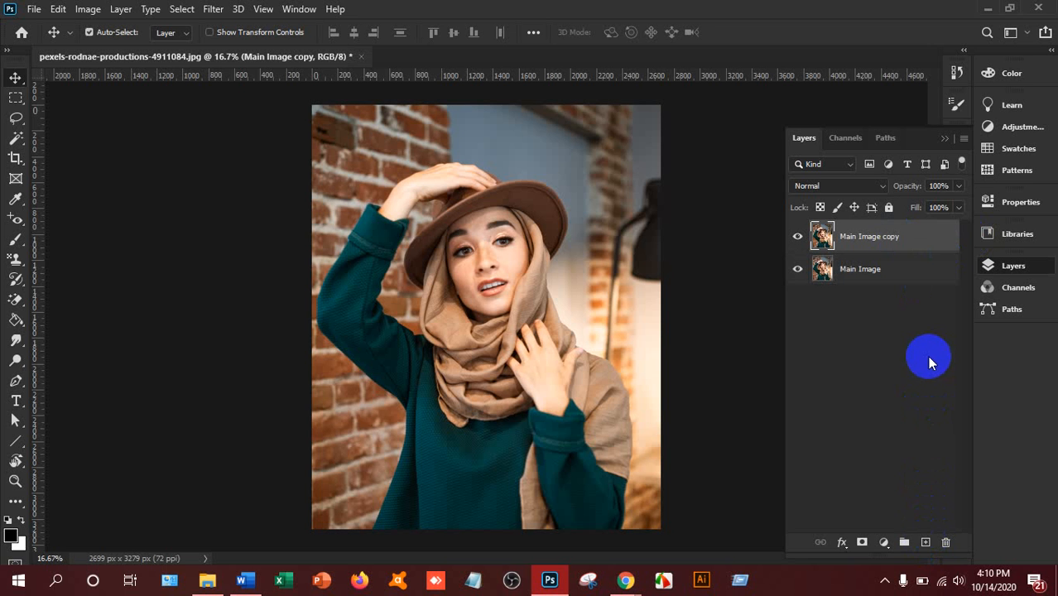
Step: Set the background color to white (ffffff) and the foreground color to black (000000)
{"action": "left_click", "coordinate": [18, 544]}
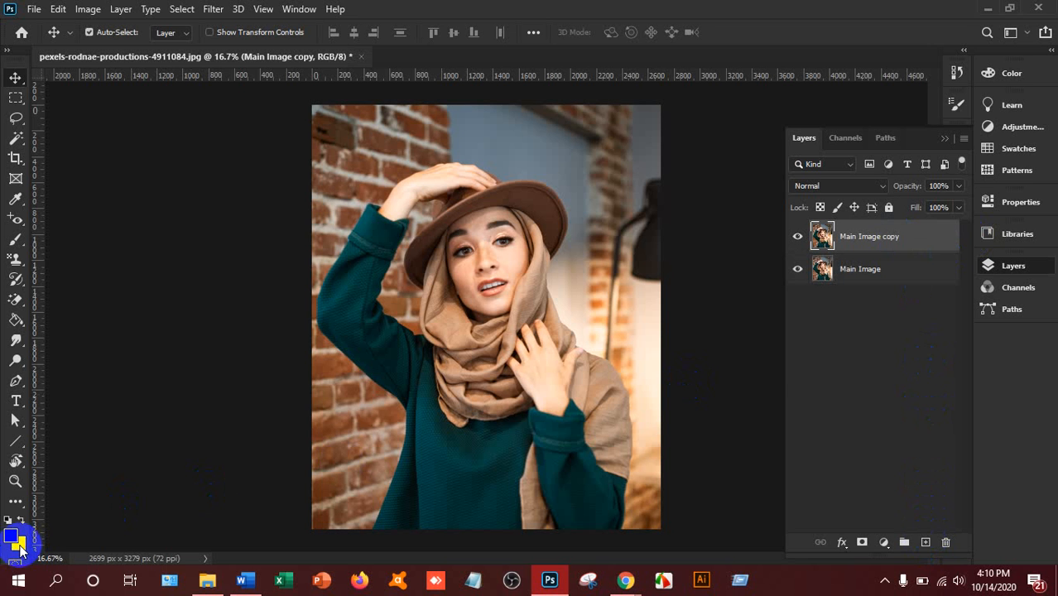
{"action": "left_click_drag", "start_coordinate": [703, 274], "coordinate": [633, 106]}
{"action": "left_click", "coordinate": [998, 111]}
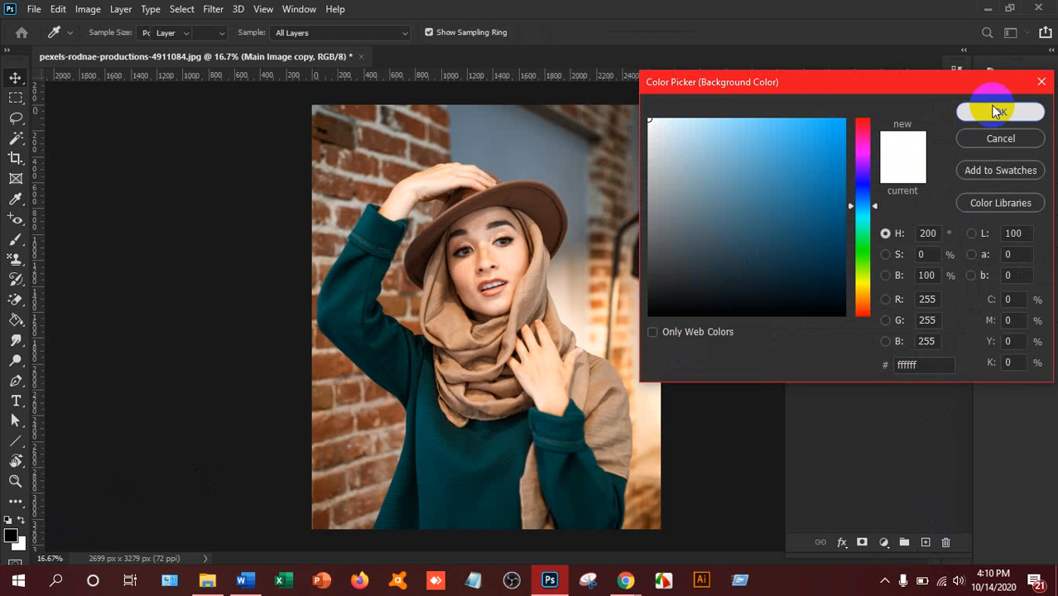
{"action": "left_click", "coordinate": [12, 537]}
{"action": "type", "text": "000000"}
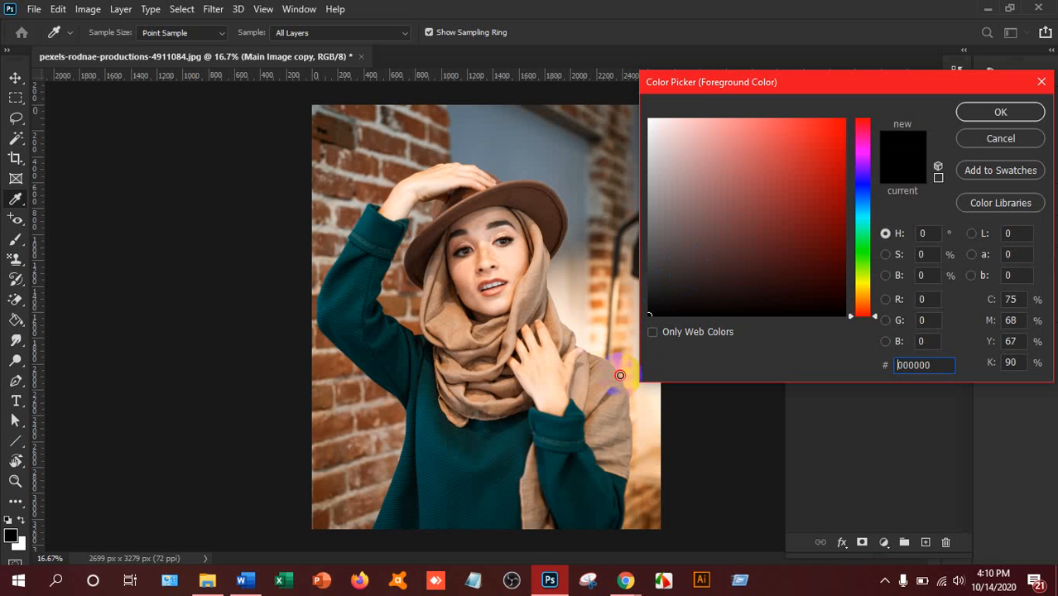
{"action": "left_click", "coordinate": [1000, 111]}
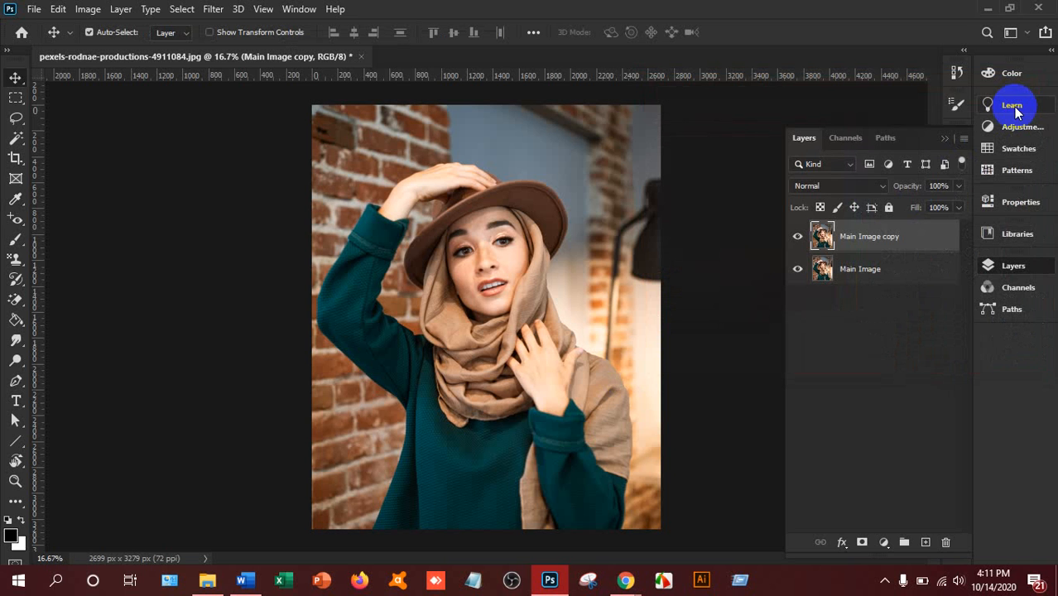
Step: Fill the Main Image copy layer with the white background color and move it below the Main Image layer
{"action": "key", "text": "XF86MonBrightnessDown"}
{"action": "key", "text": "ctrl"}
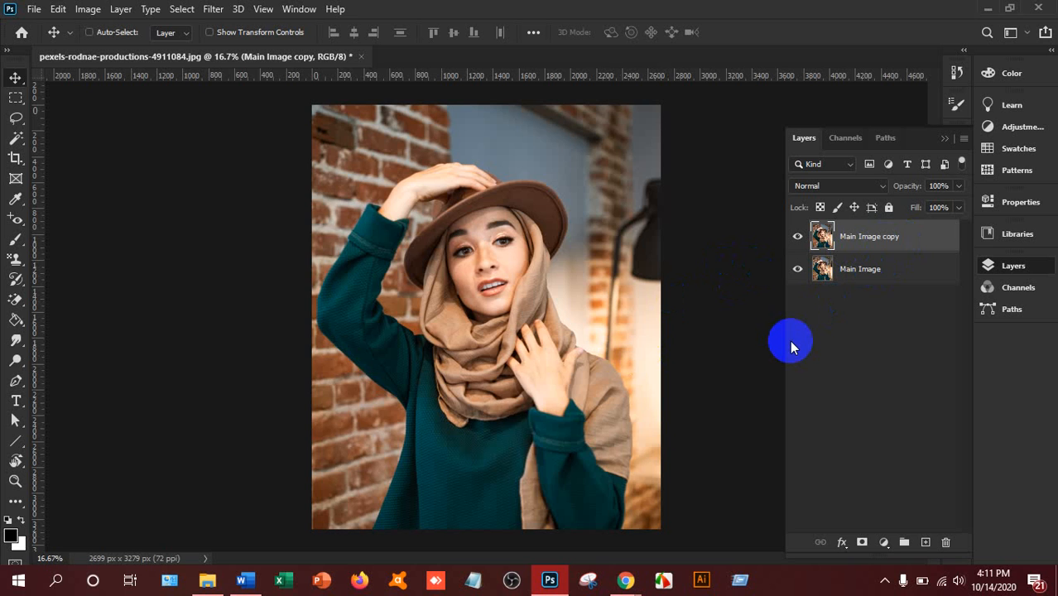
{"action": "key", "text": "ctrl+BackSpace"}
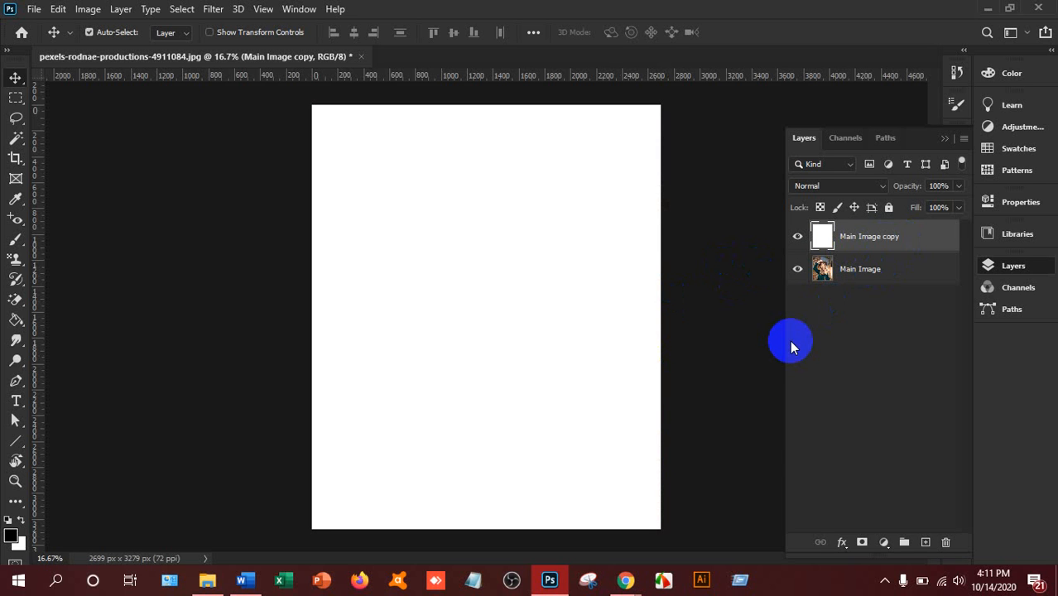
{"action": "key", "text": "XF86MonBrightnessUp"}
{"action": "key", "text": "XF86MonBrightnessUp"}
{"action": "key", "text": "XF86MonBrightnessUp"}
{"action": "key", "text": "XF86MonBrightnessUp"}
{"action": "key", "text": "XF86MonBrightnessUp"}
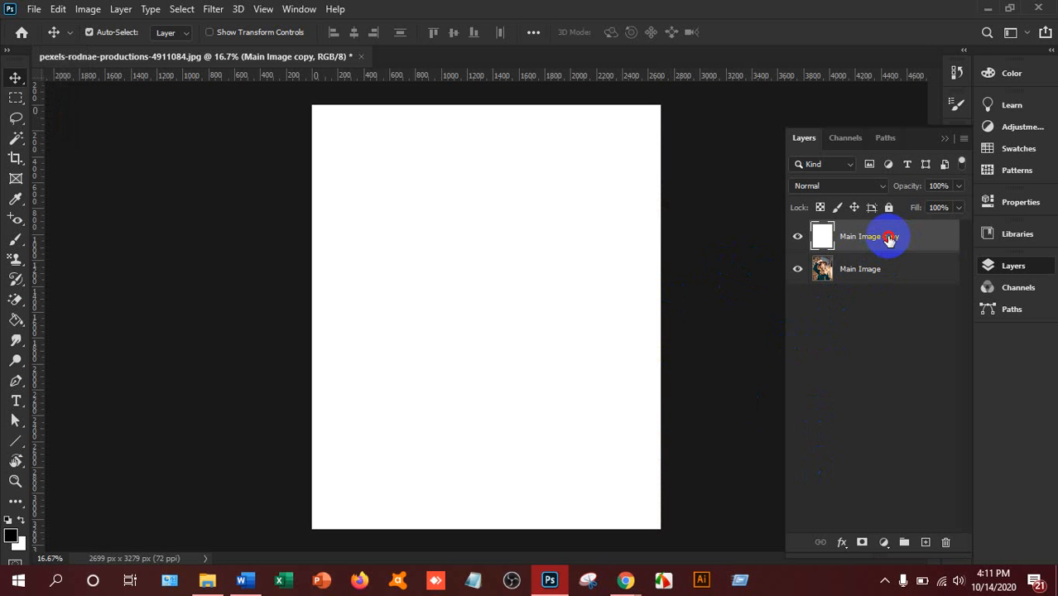
{"action": "left_click_drag", "start_coordinate": [888, 240], "coordinate": [875, 299]}
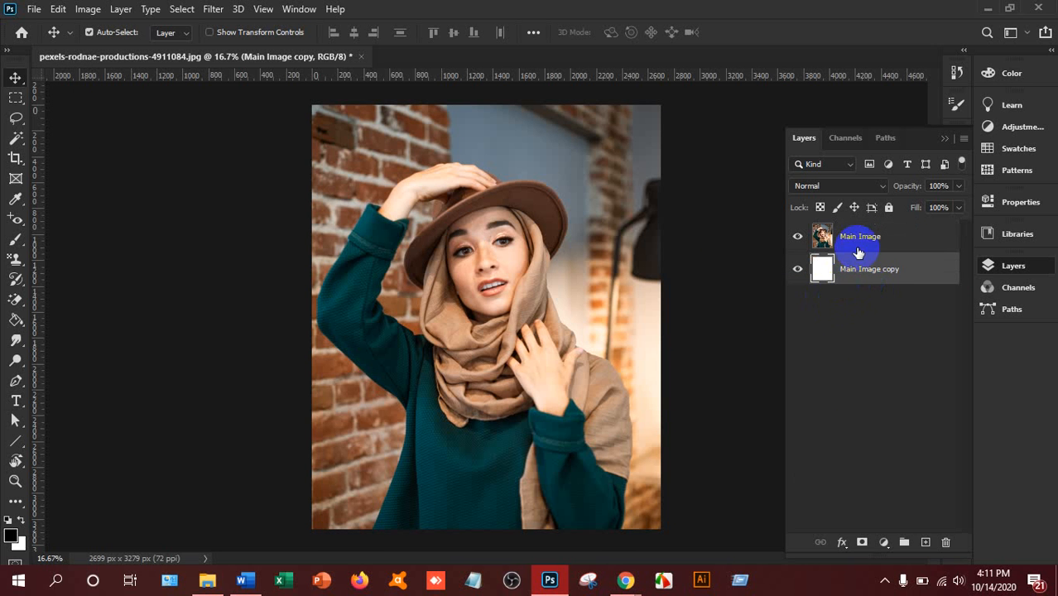
Step: Rename the white Main Image copy layer as "Background"
{"action": "double_click", "coordinate": [871, 275]}
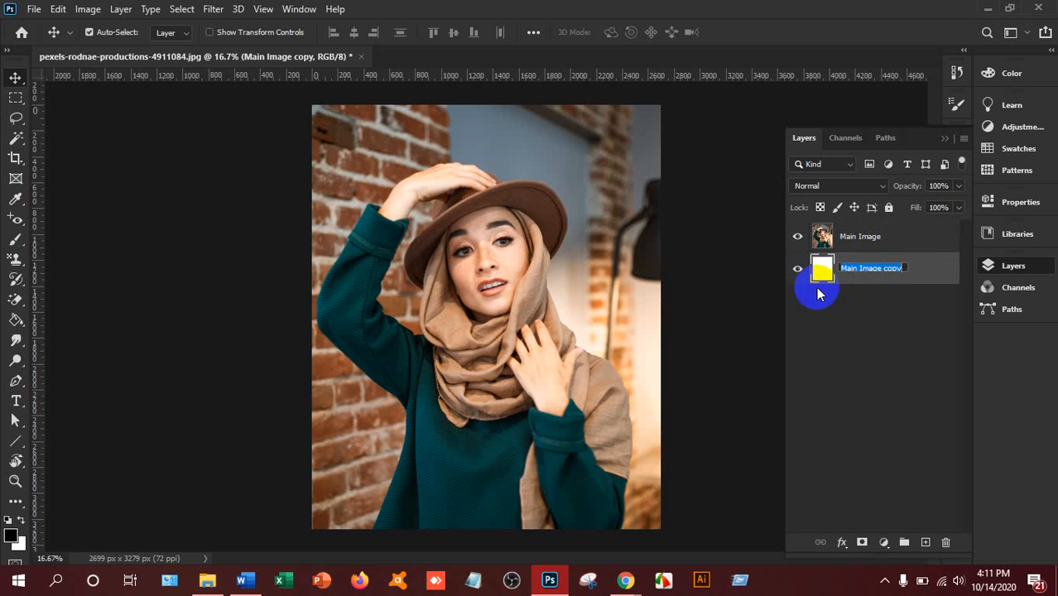
{"action": "left_click", "coordinate": [665, 579]}
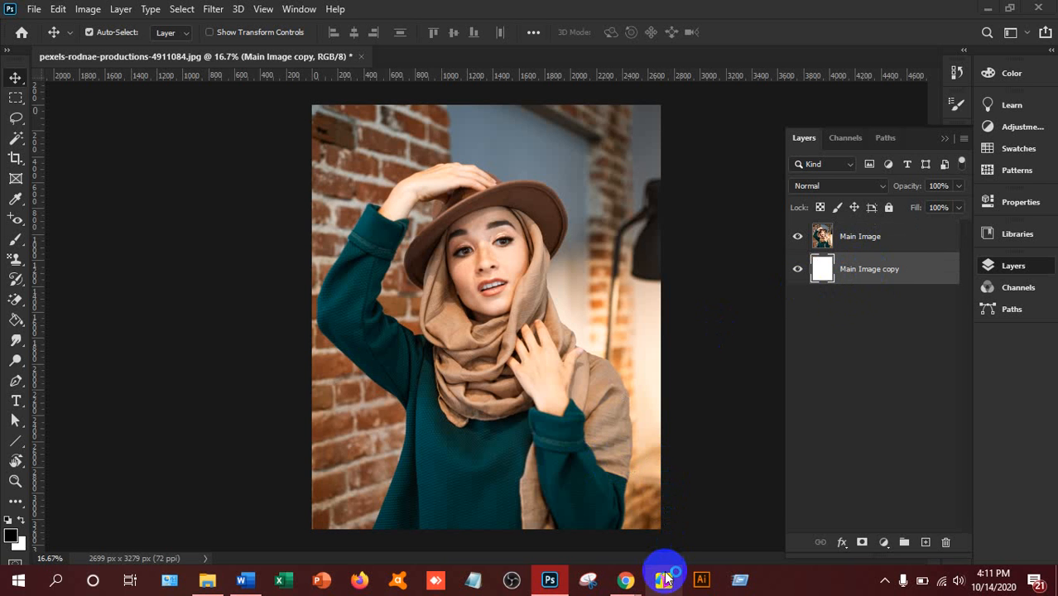
{"action": "left_click", "coordinate": [880, 272]}
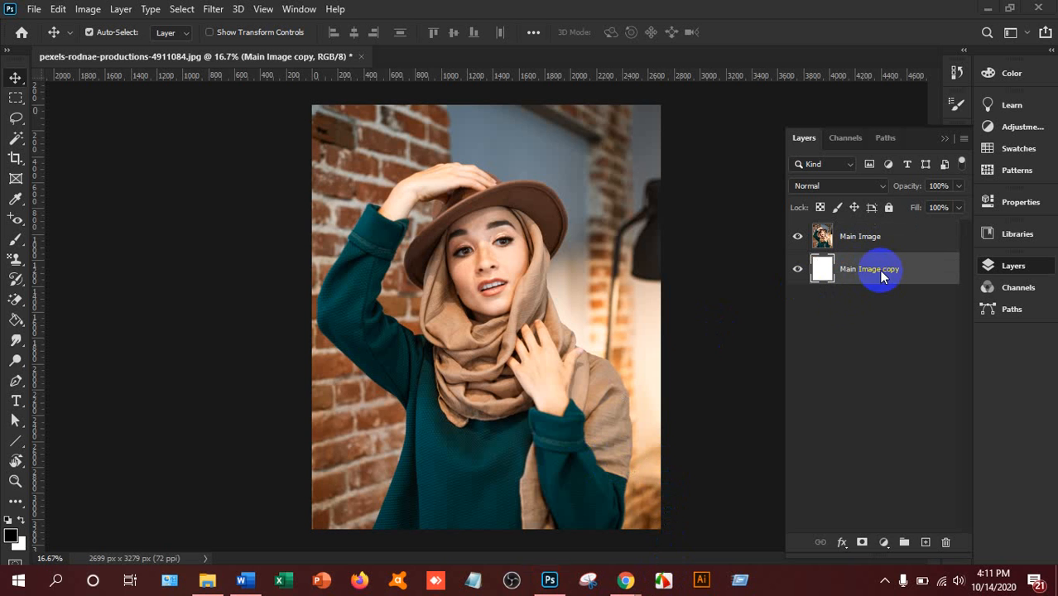
{"action": "double_click", "coordinate": [879, 268]}
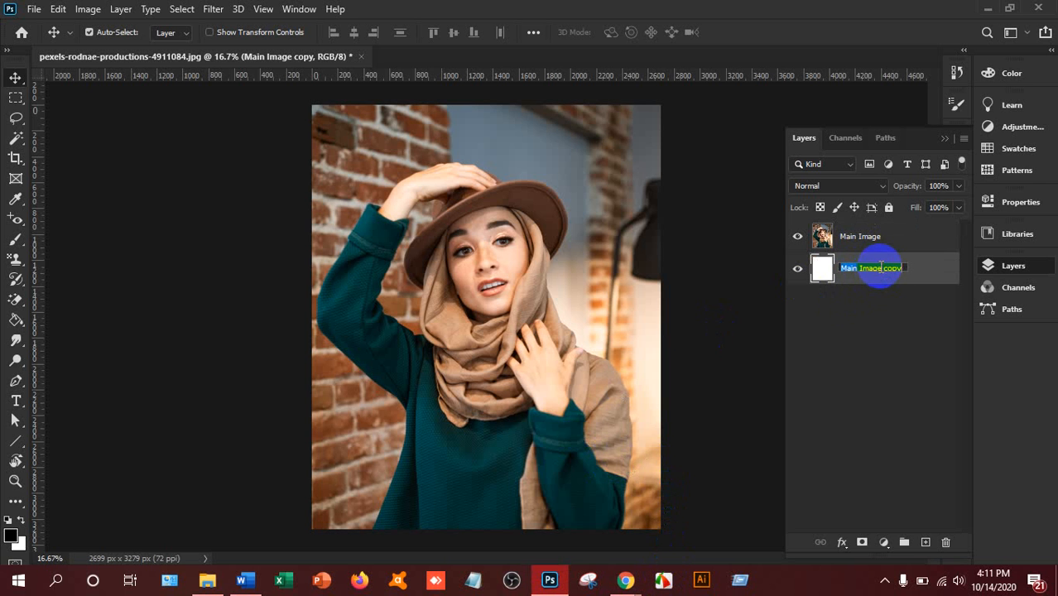
{"action": "type", "text": "Bac"}
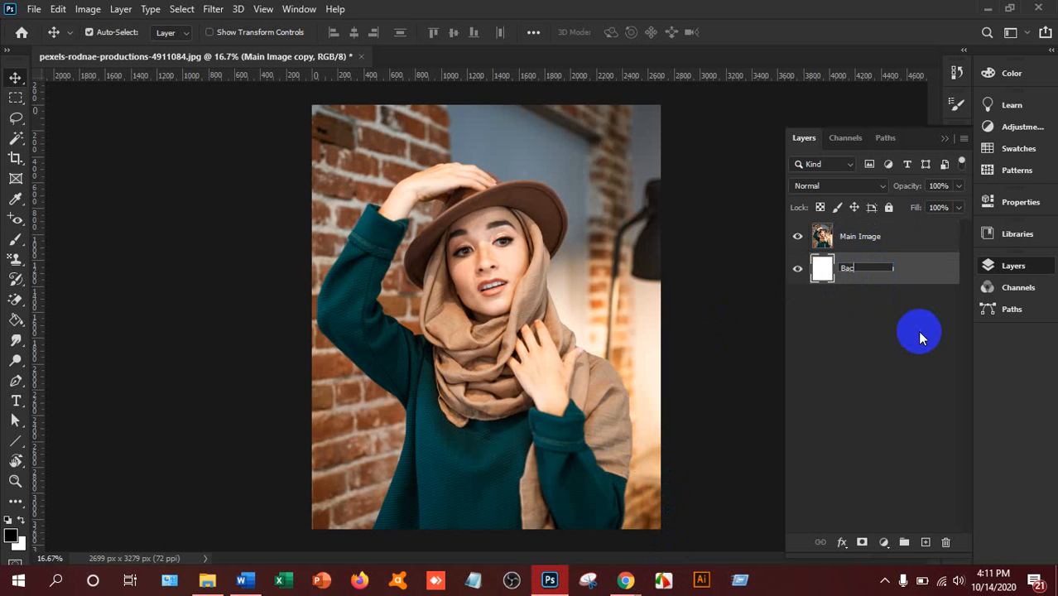
{"action": "type", "text": "kground"}
{"action": "left_click", "coordinate": [929, 275]}
Step: With the Main Image layer active, make a wide rectangular marquee selection of about 2000 by 620 px across the hat
{"action": "left_click", "coordinate": [877, 242]}
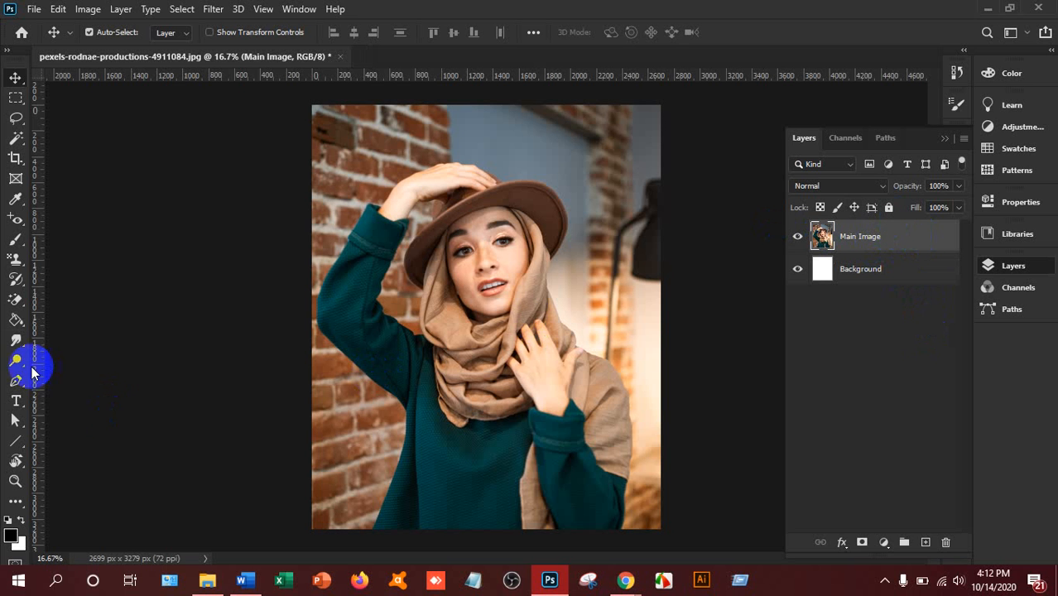
{"action": "left_click", "coordinate": [18, 97]}
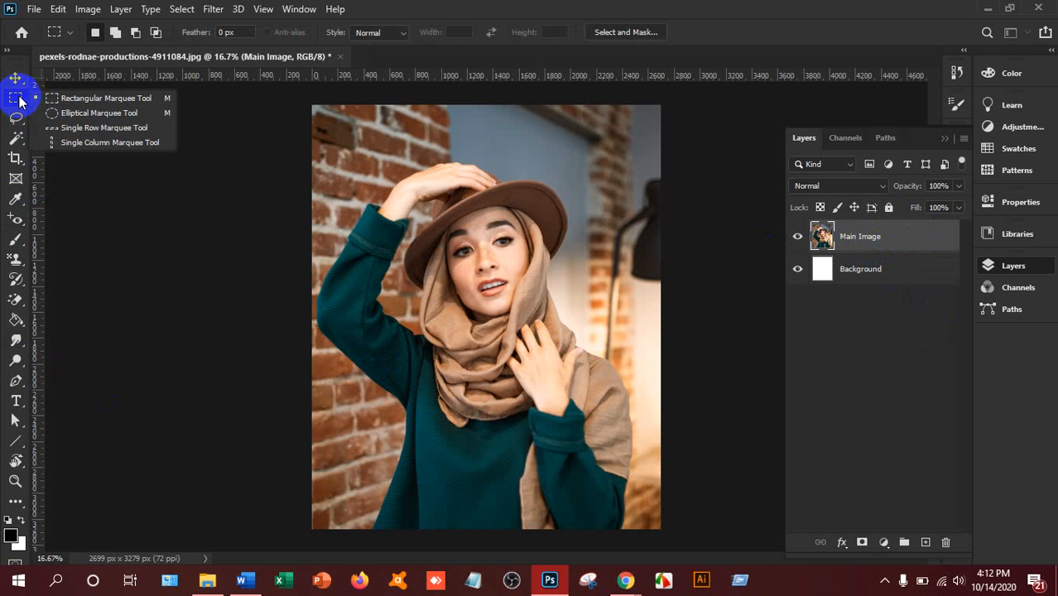
{"action": "left_click", "coordinate": [52, 102]}
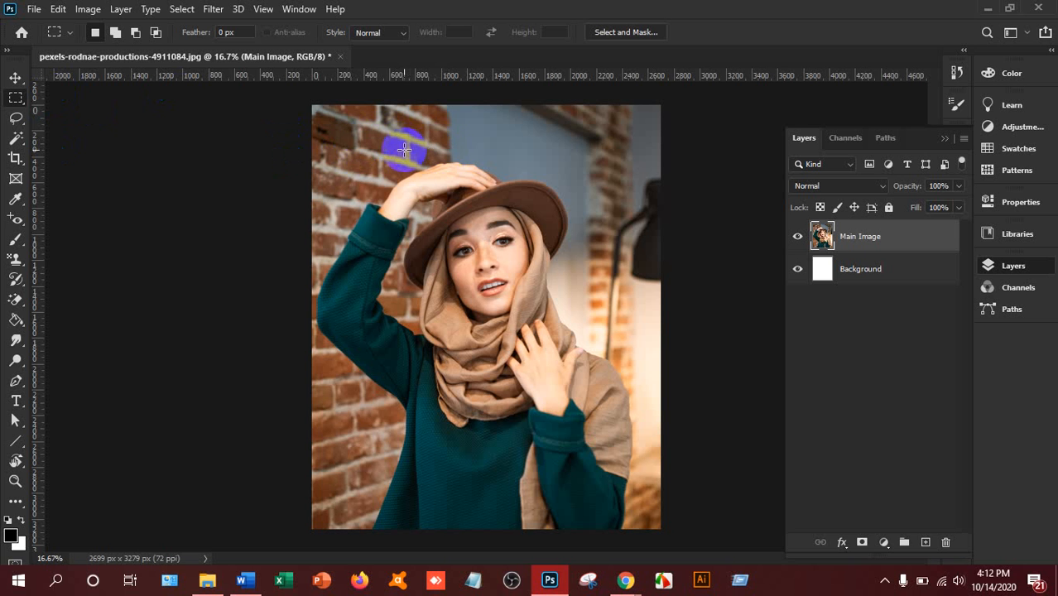
{"action": "left_click_drag", "start_coordinate": [390, 152], "coordinate": [649, 232]}
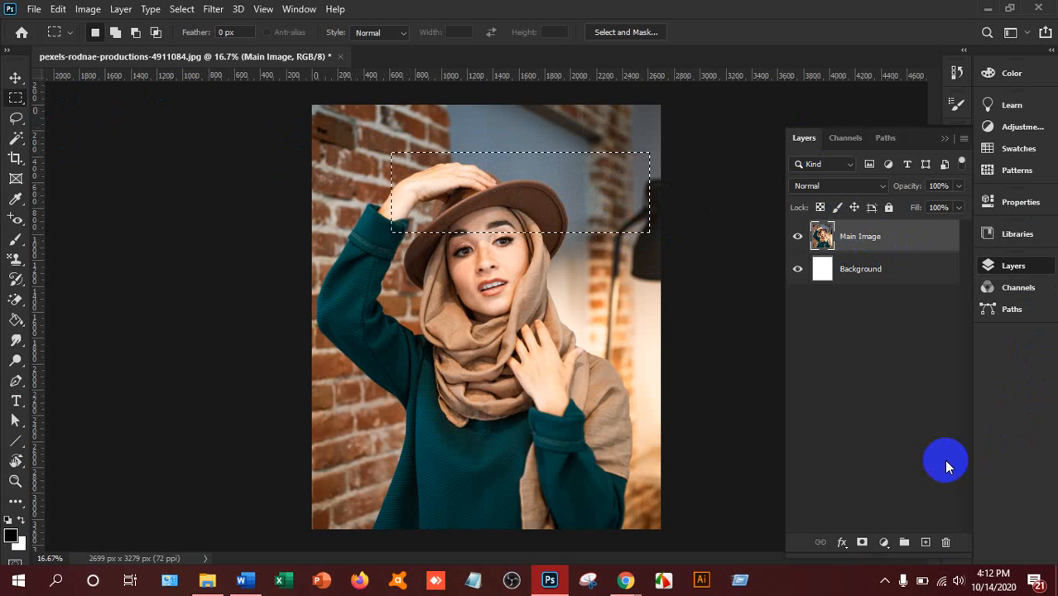
Step: Create a new layer above Main Image, fill the rectangular selection with the black foreground color, and deselect
{"action": "left_click", "coordinate": [925, 540]}
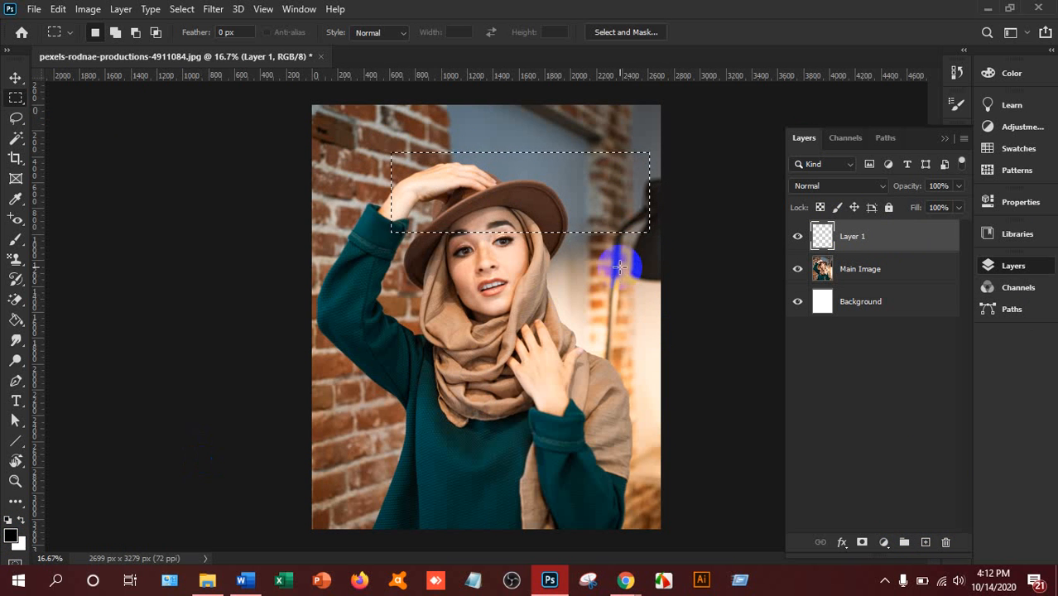
{"action": "key", "text": "alt+BackSpace"}
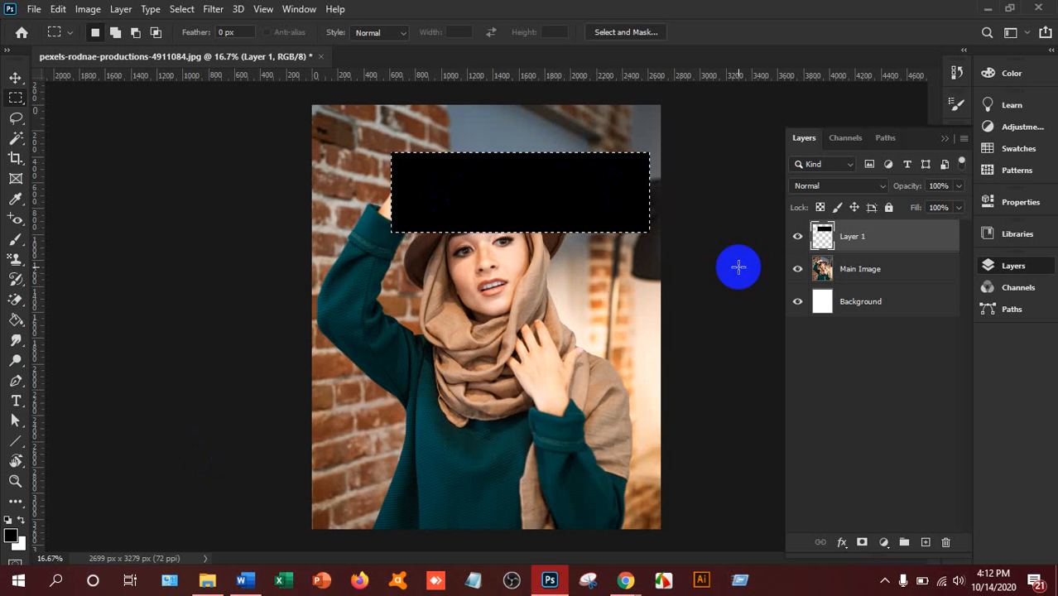
{"action": "key", "text": "ctrl+d"}
Step: Rename the new layer holding the black box as "Rectangle"
{"action": "double_click", "coordinate": [858, 239]}
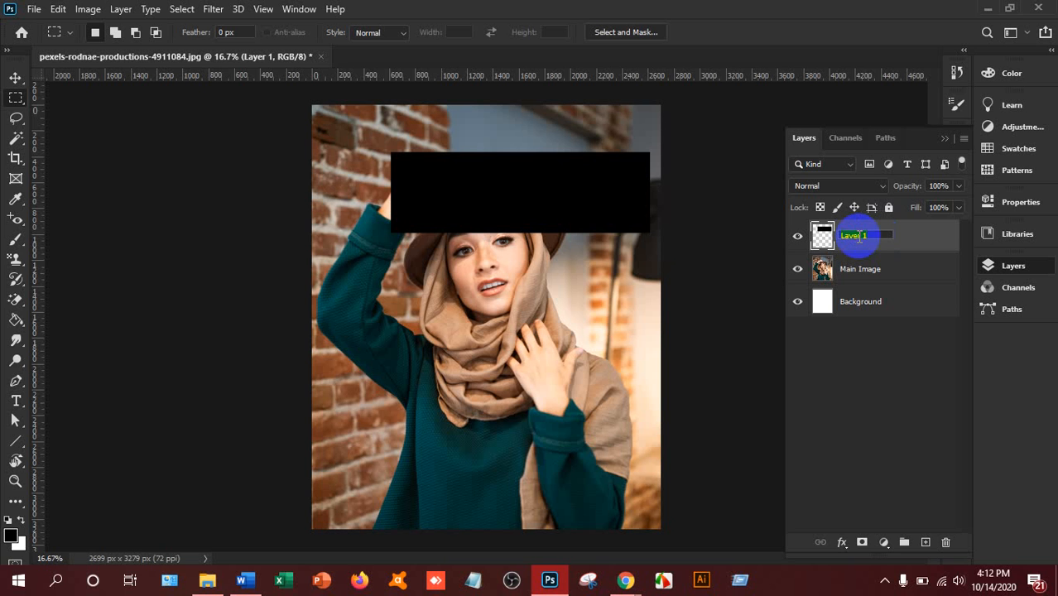
{"action": "type", "text": "ed"}
{"action": "key", "text": "BackSpace"}
{"action": "key", "text": "BackSpace"}
{"action": "type", "text": "Rectangle"}
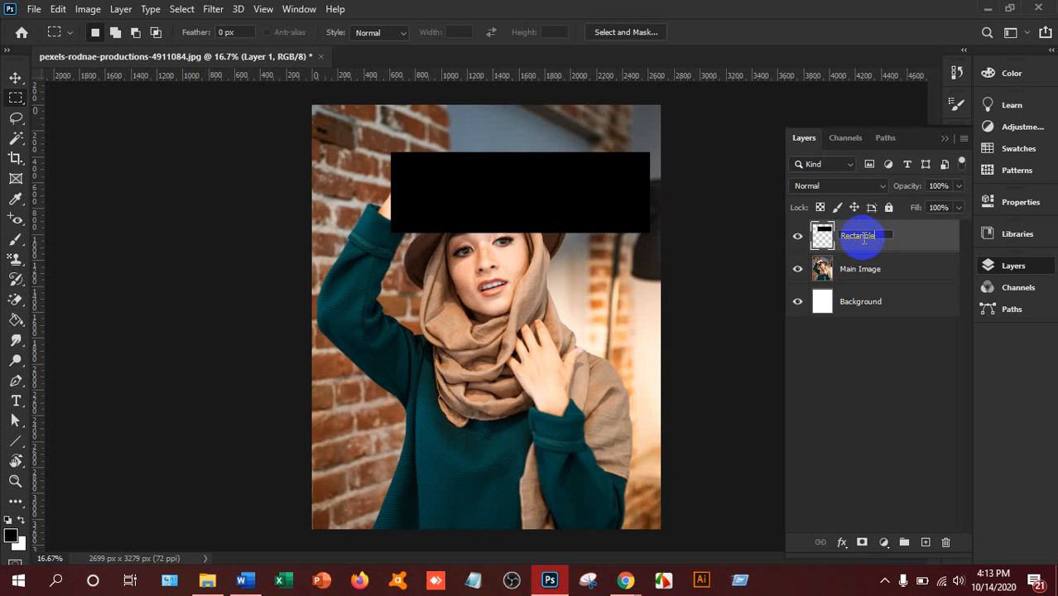
{"action": "left_click", "coordinate": [906, 238]}
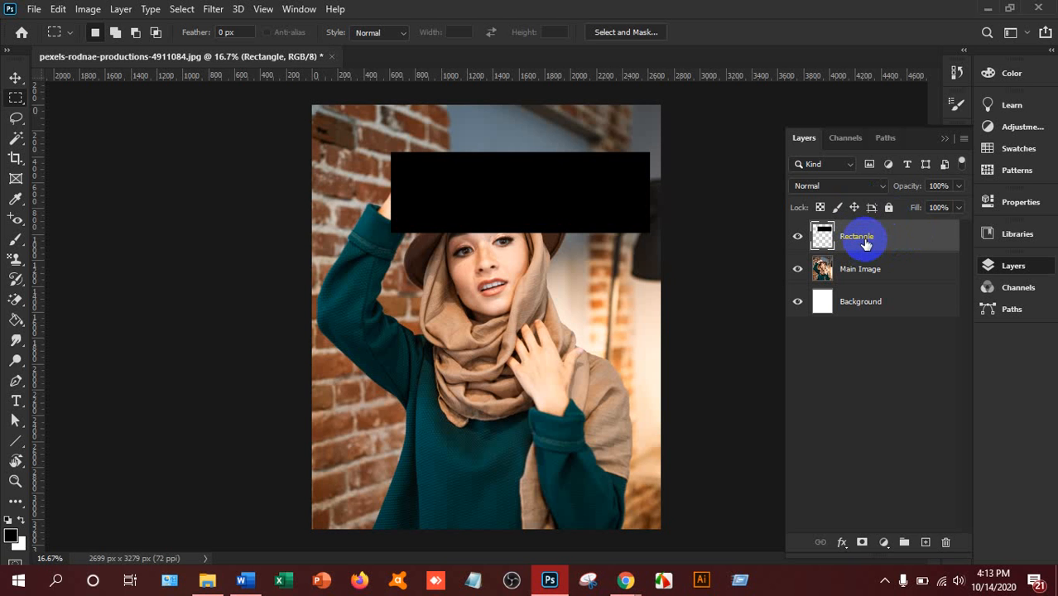
Step: Add a Stroke effect positioned inside the Rectangle layer and give it the white color ffffff
{"action": "right_click", "coordinate": [867, 246]}
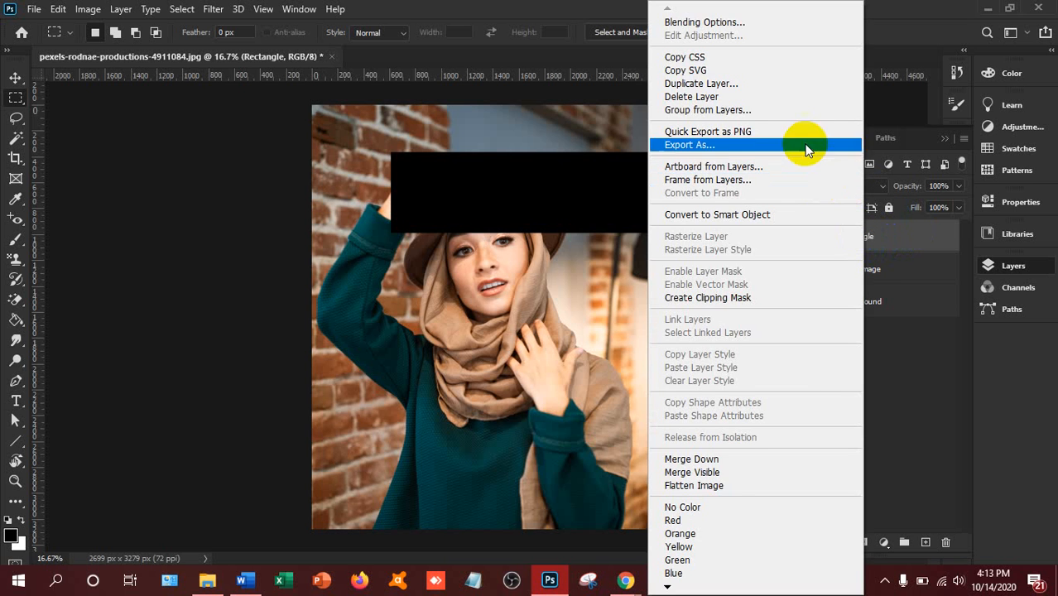
{"action": "left_click", "coordinate": [773, 25]}
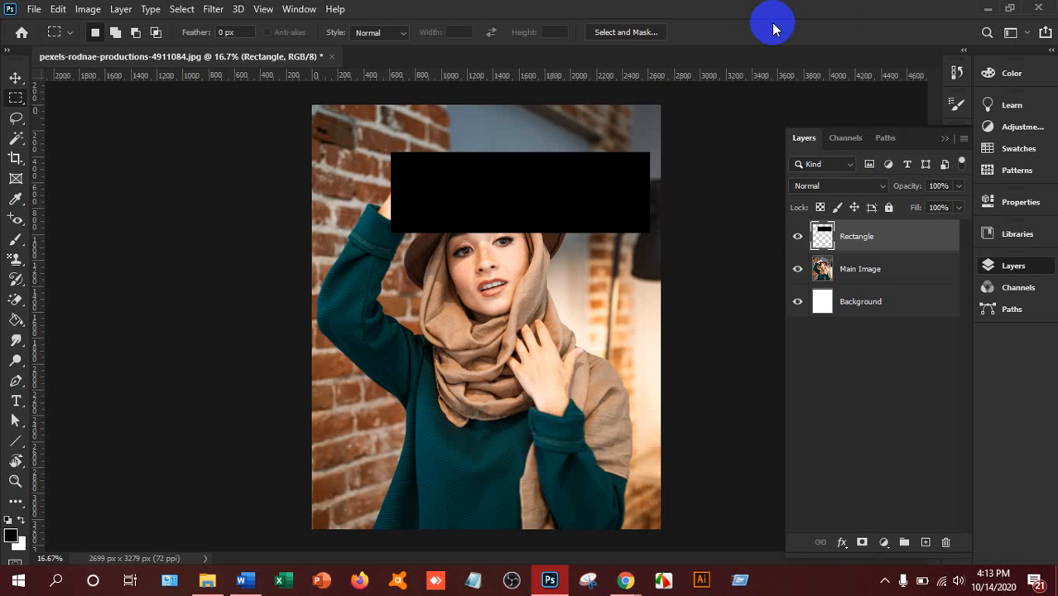
{"action": "key", "text": "space"}
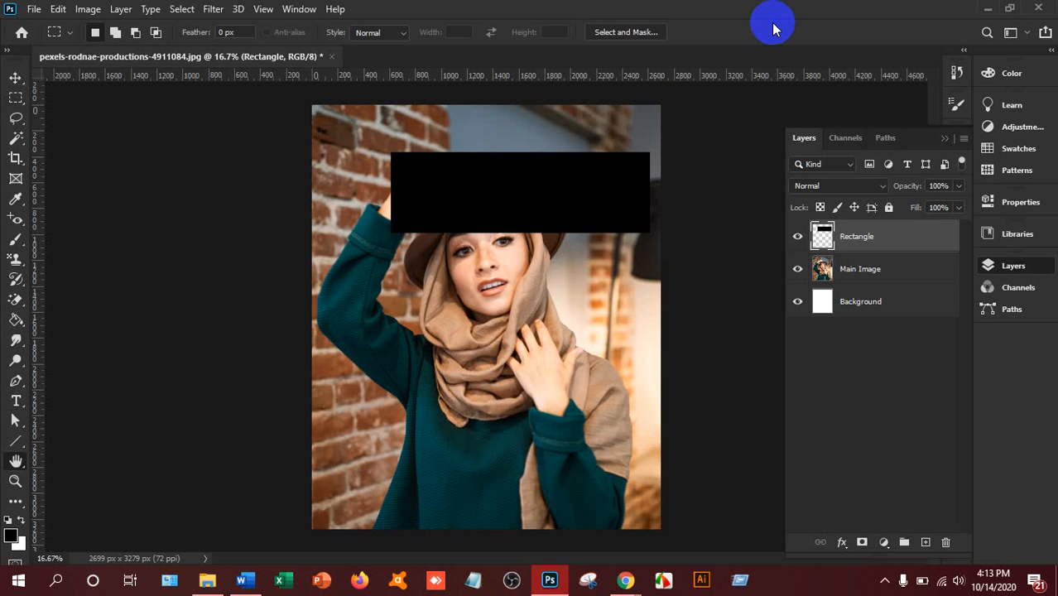
{"action": "left_click_drag", "start_coordinate": [750, 189], "coordinate": [911, 90]}
{"action": "left_click_drag", "start_coordinate": [609, 83], "coordinate": [717, 84]}
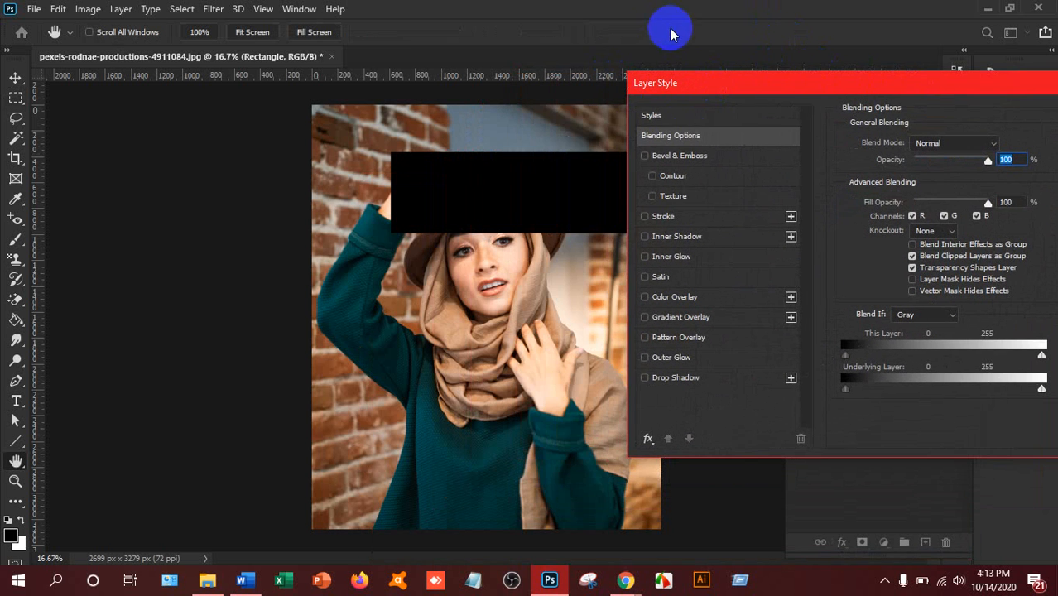
{"action": "left_click", "coordinate": [675, 218]}
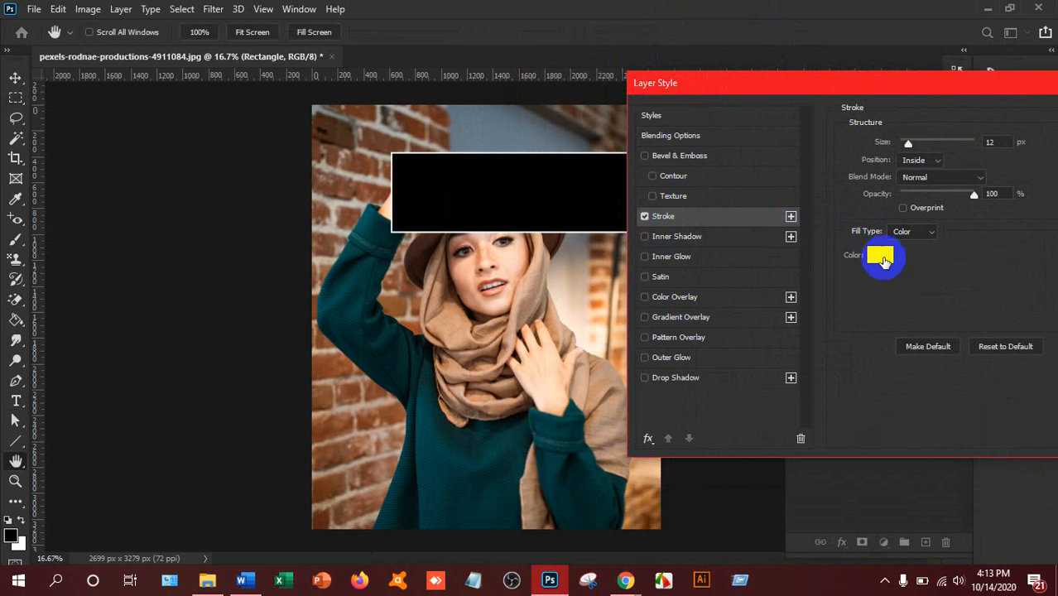
{"action": "left_click", "coordinate": [879, 262]}
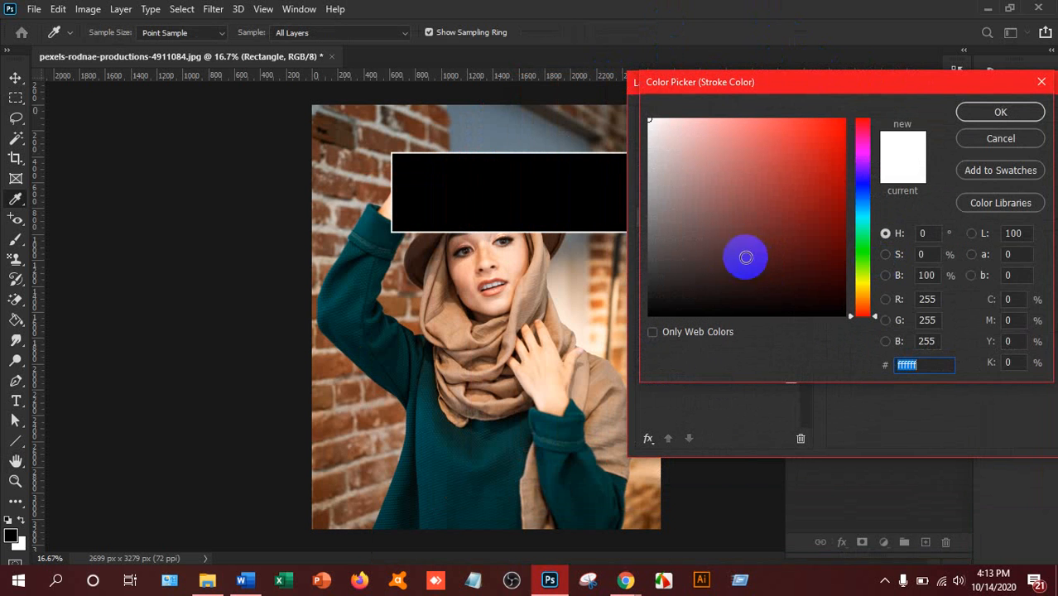
{"action": "left_click_drag", "start_coordinate": [667, 151], "coordinate": [637, 106]}
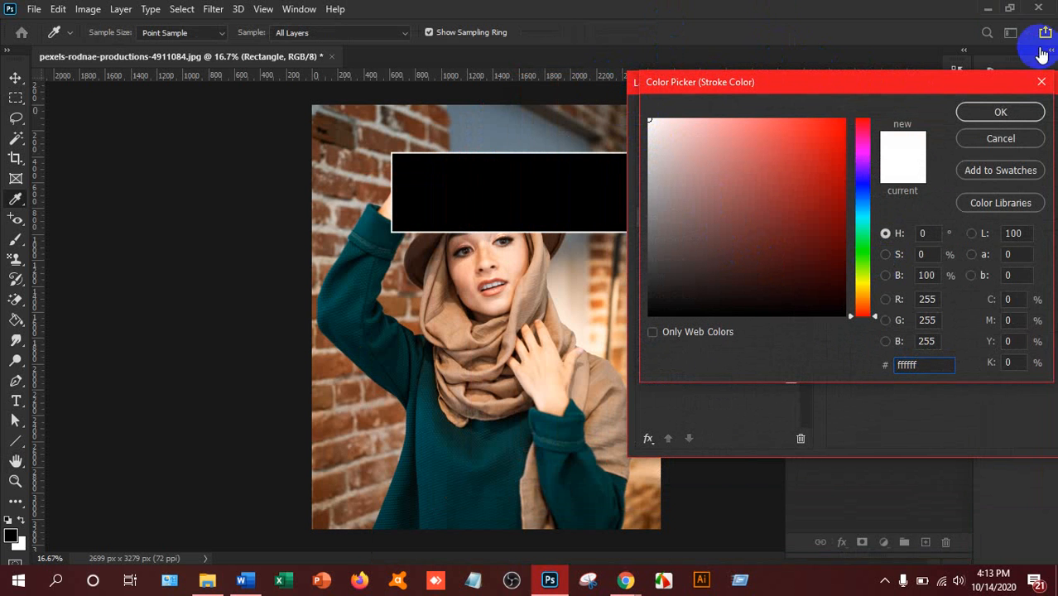
{"action": "left_click", "coordinate": [1024, 116]}
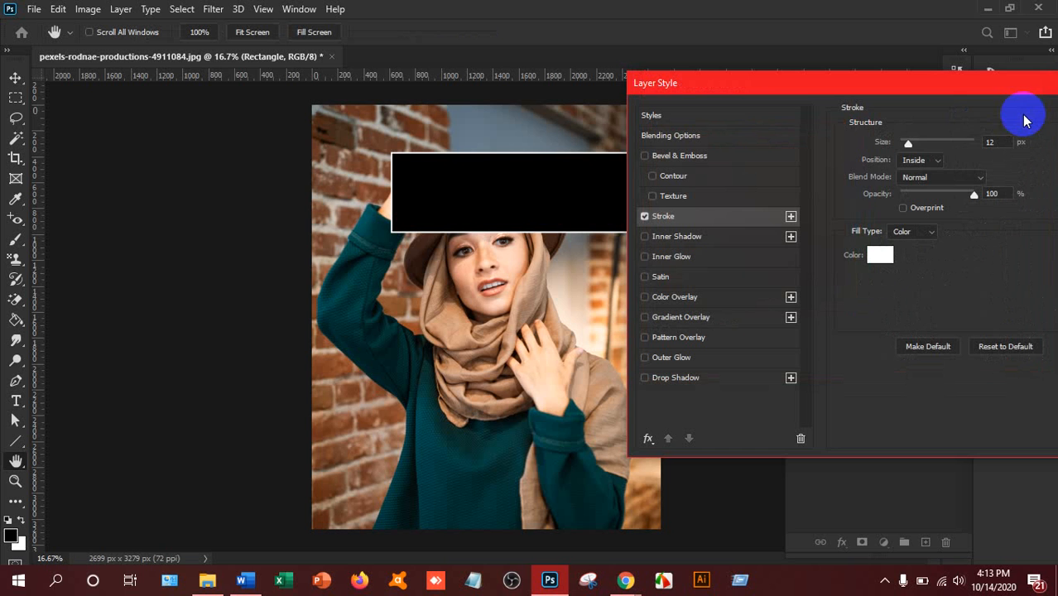
Step: Set the Rectangle layer's stroke size to 40 px
{"action": "left_click_drag", "start_coordinate": [904, 144], "coordinate": [914, 148]}
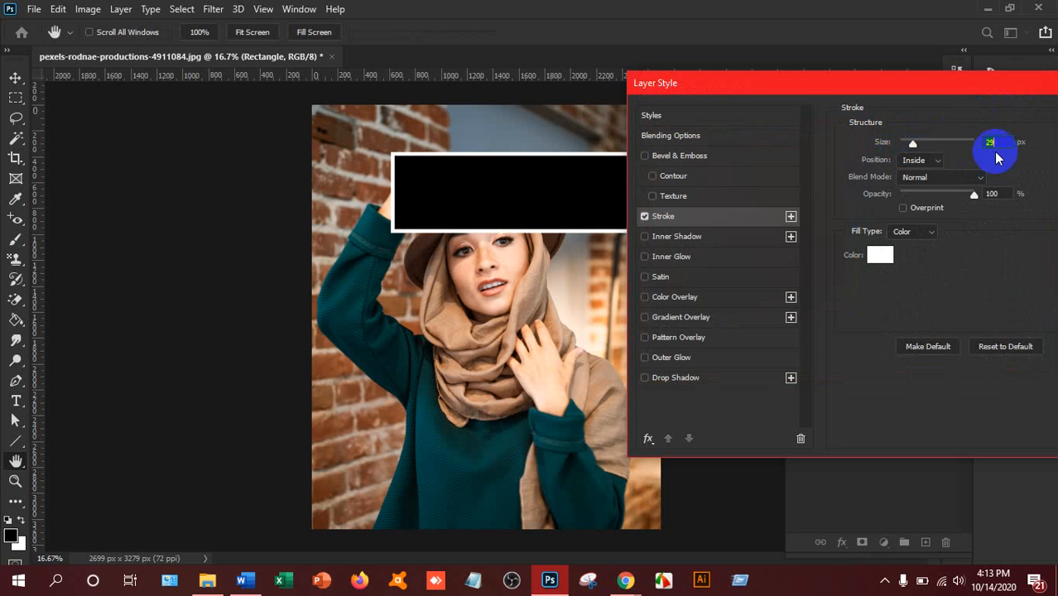
{"action": "left_click_drag", "start_coordinate": [994, 145], "coordinate": [930, 144]}
{"action": "type", "text": "50"}
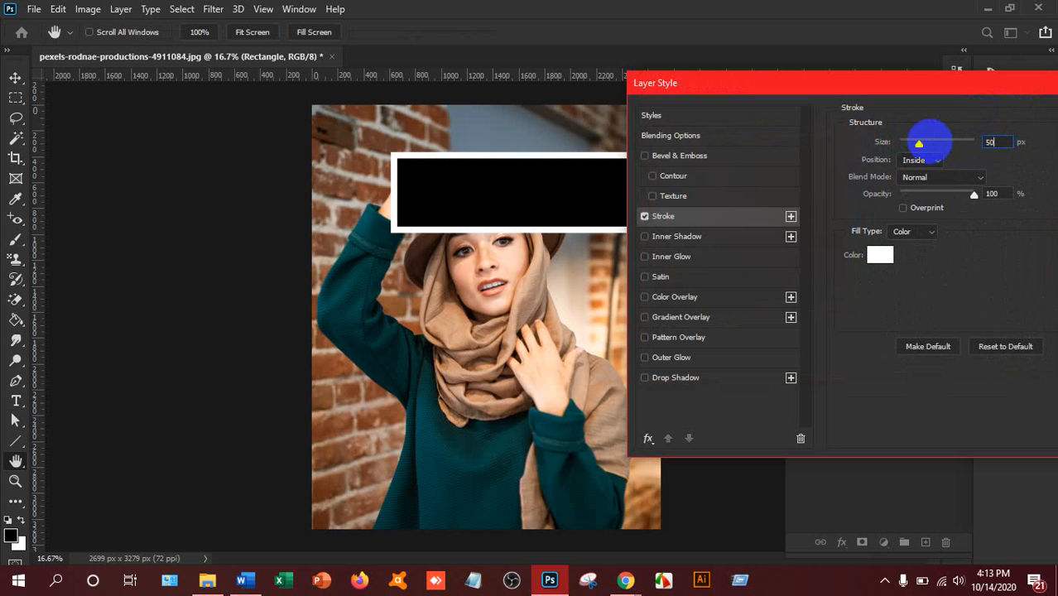
{"action": "left_click_drag", "start_coordinate": [991, 141], "coordinate": [946, 136]}
{"action": "type", "text": "45"}
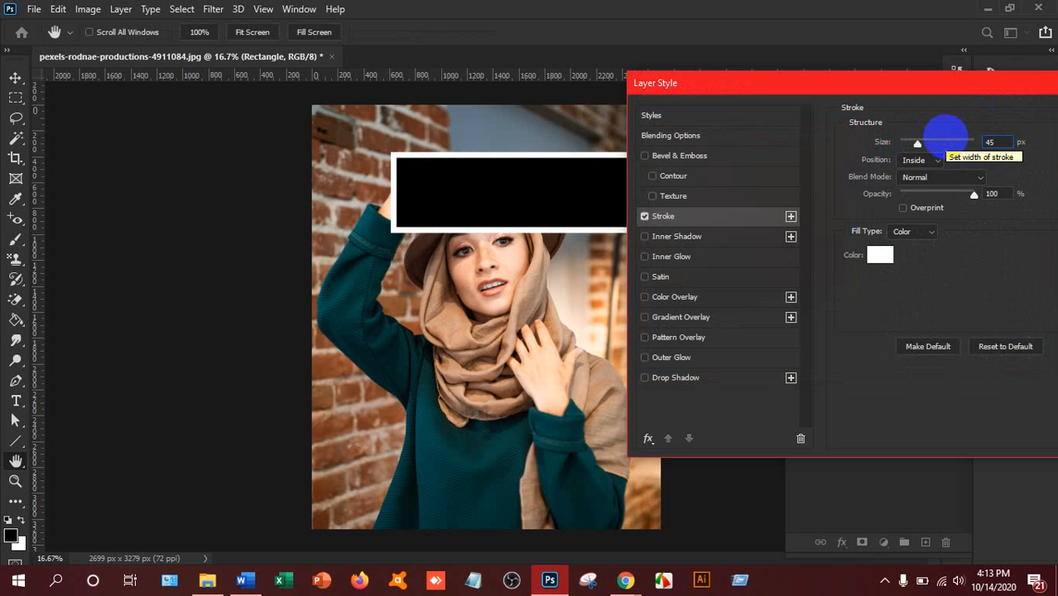
{"action": "key", "text": "BackSpace"}
{"action": "key", "text": "BackSpace"}
{"action": "type", "text": "40"}
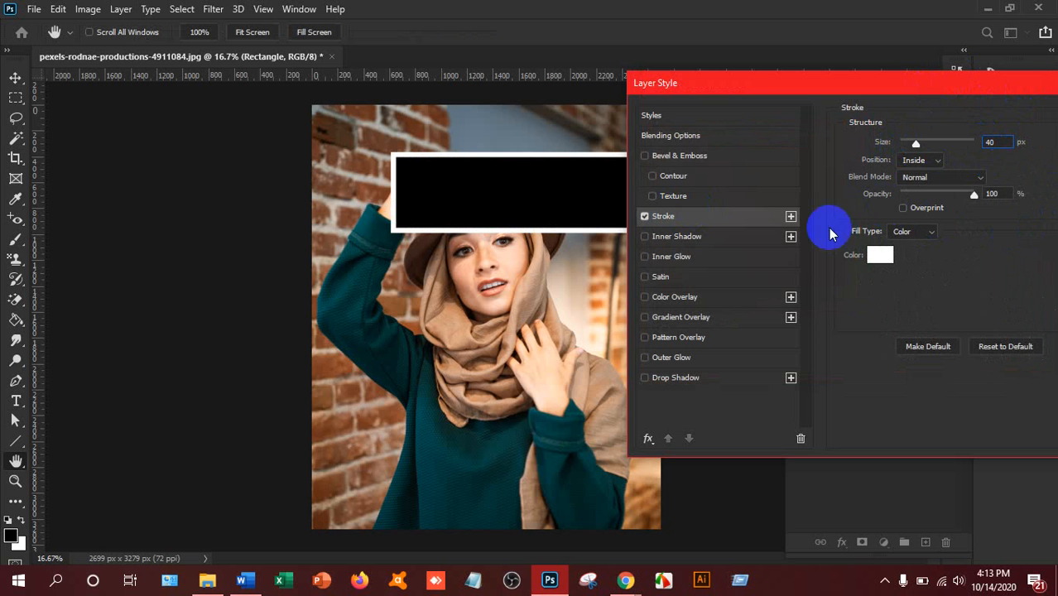
Step: Add a Drop Shadow to the Rectangle layer with distance 15 px, spread 24% and size 84 px
{"action": "left_click", "coordinate": [673, 381]}
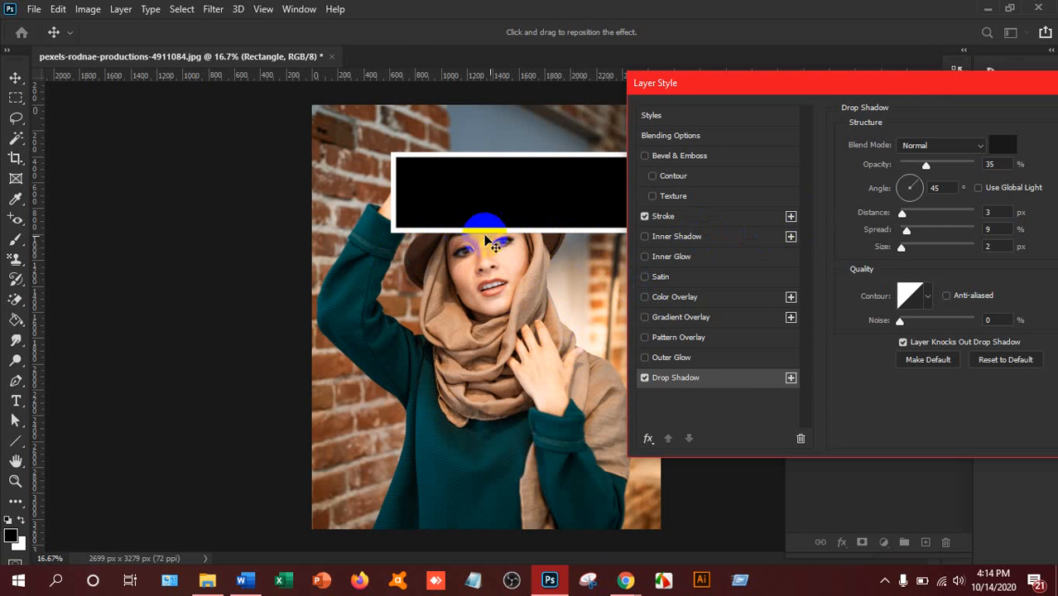
{"action": "left_click_drag", "start_coordinate": [537, 210], "coordinate": [534, 229]}
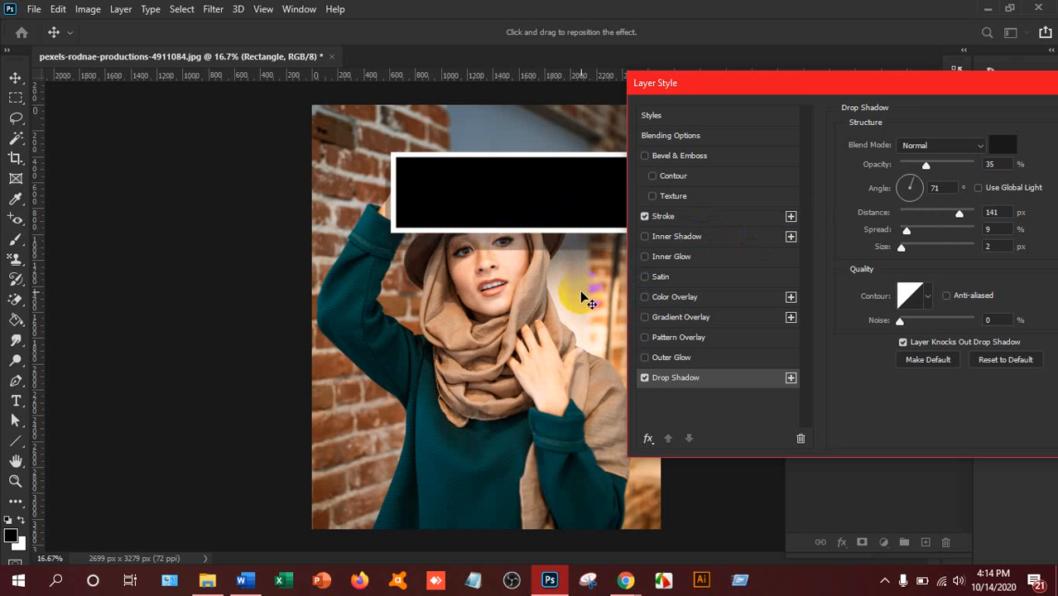
{"action": "left_click", "coordinate": [956, 214]}
{"action": "left_click_drag", "start_coordinate": [957, 214], "coordinate": [930, 255]}
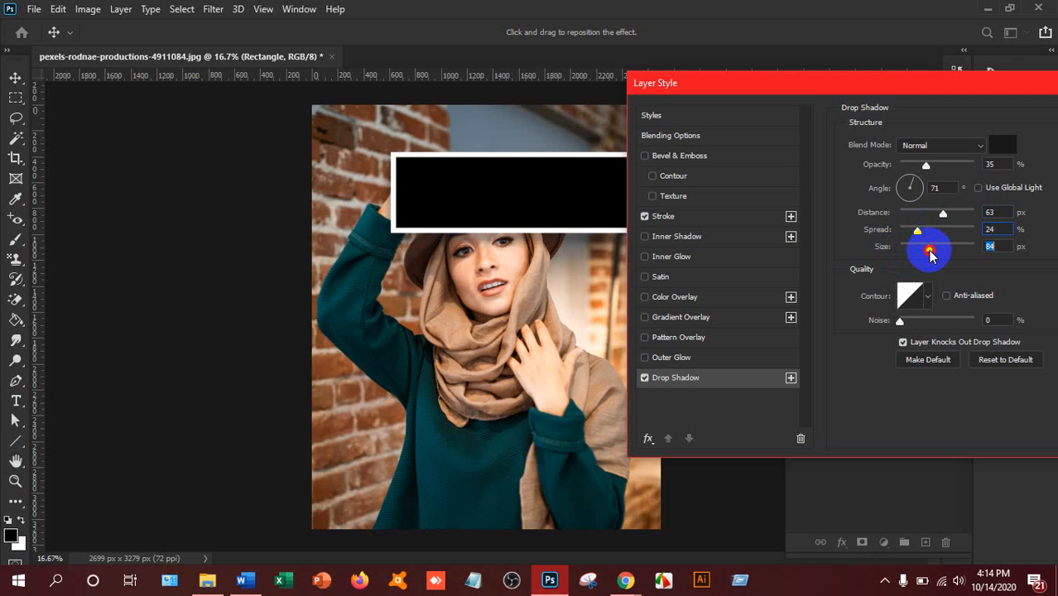
{"action": "left_click_drag", "start_coordinate": [942, 212], "coordinate": [913, 216]}
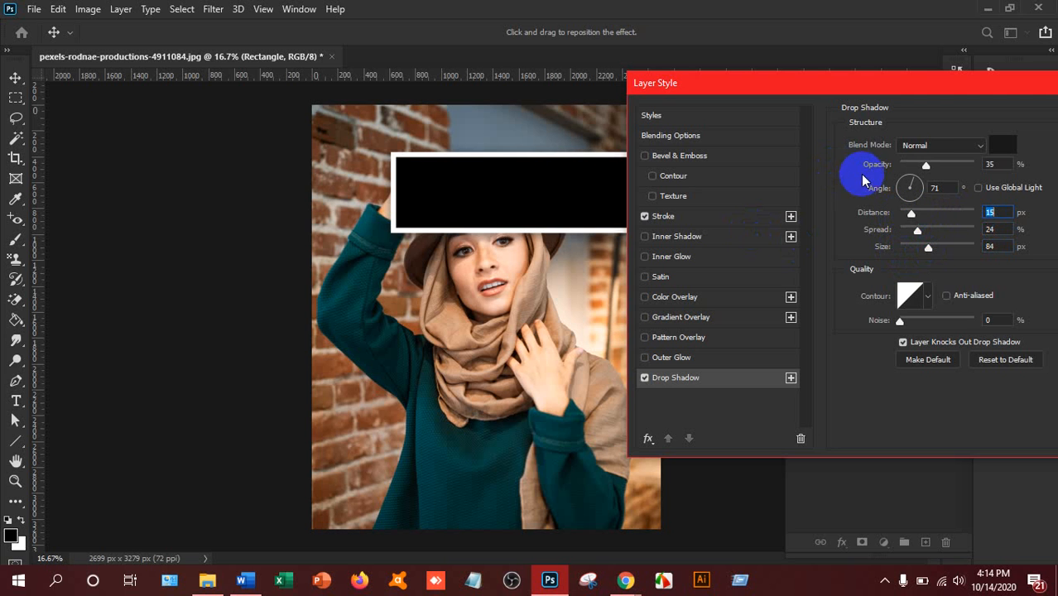
Step: Set the drop shadow's opacity to 35% and its angle to 45°, and apply the layer style
{"action": "mouse_move", "coordinate": [927, 169]}
{"action": "left_mouse_down"}
{"action": "mouse_move", "coordinate": [996, 172]}
{"action": "mouse_move", "coordinate": [925, 169]}
{"action": "mouse_move", "coordinate": [948, 180]}
{"action": "mouse_move", "coordinate": [927, 180]}
{"action": "left_mouse_up"}
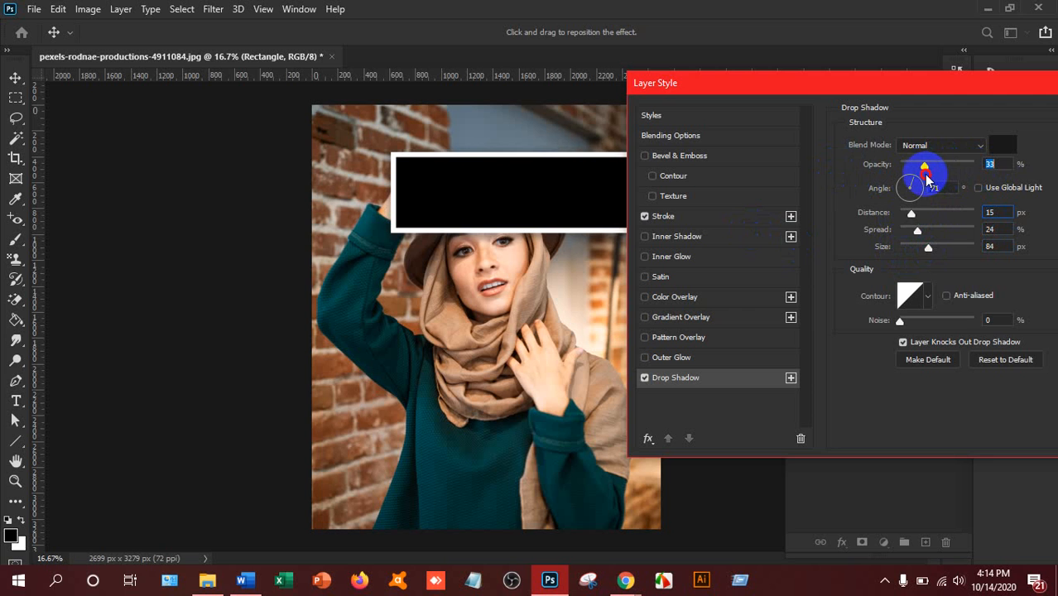
{"action": "left_click_drag", "start_coordinate": [927, 180], "coordinate": [927, 180]}
{"action": "left_click", "coordinate": [1010, 168]}
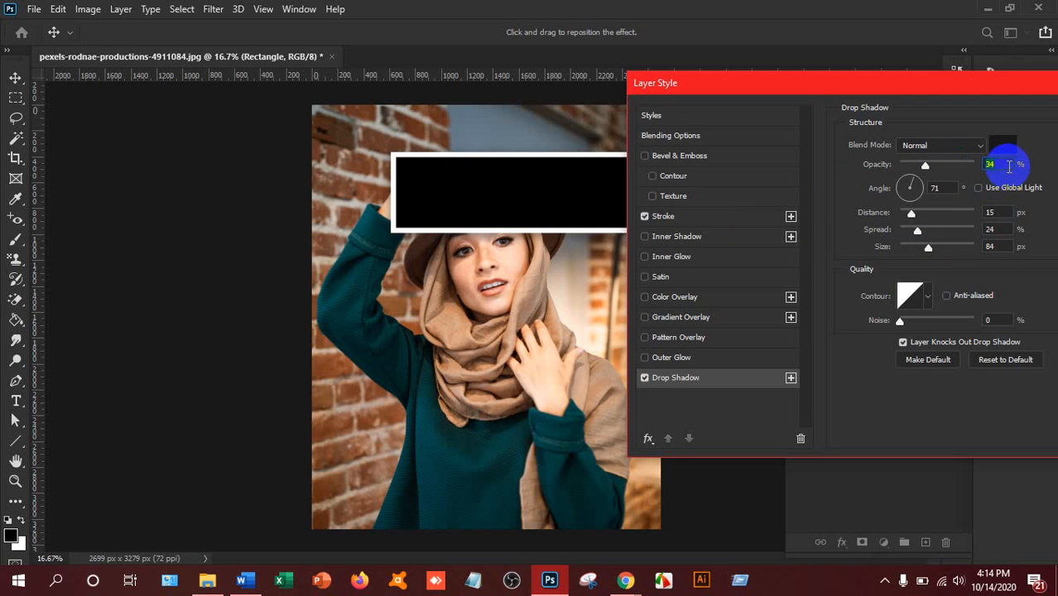
{"action": "type", "text": "35"}
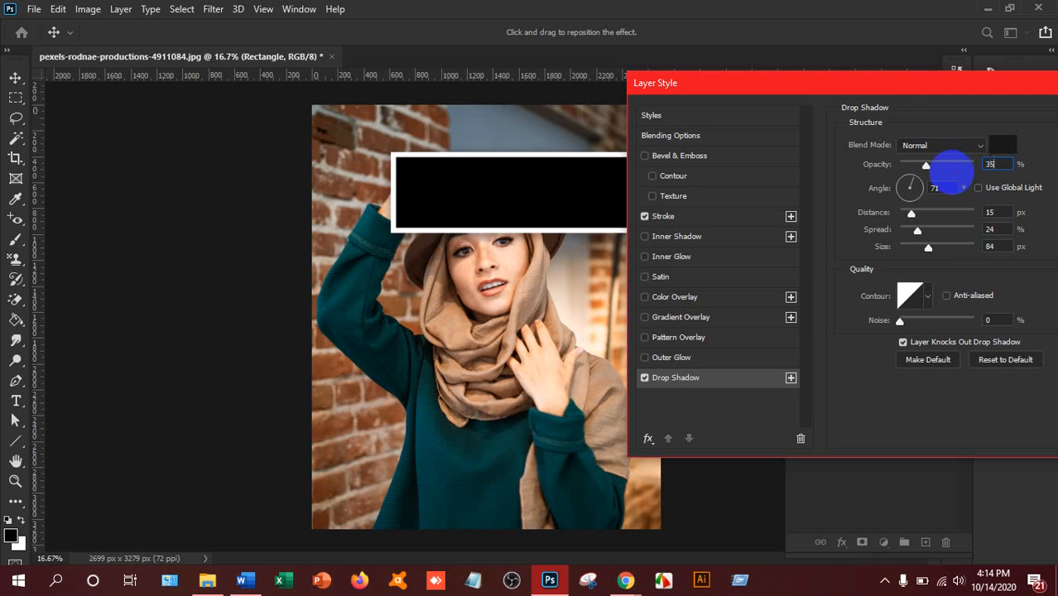
{"action": "left_click", "coordinate": [946, 189]}
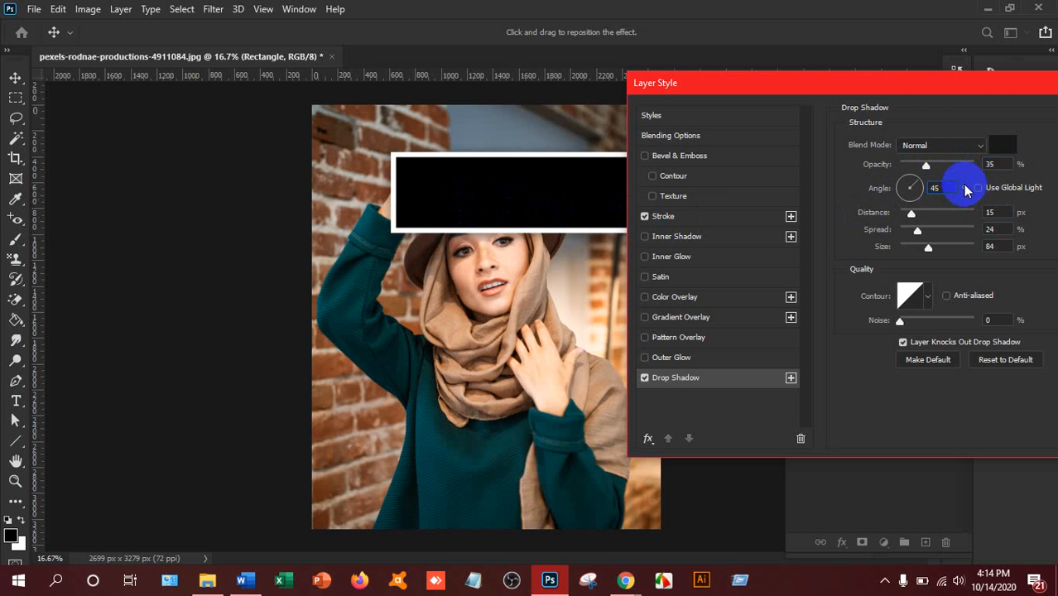
{"action": "left_click_drag", "start_coordinate": [915, 75], "coordinate": [631, 87]}
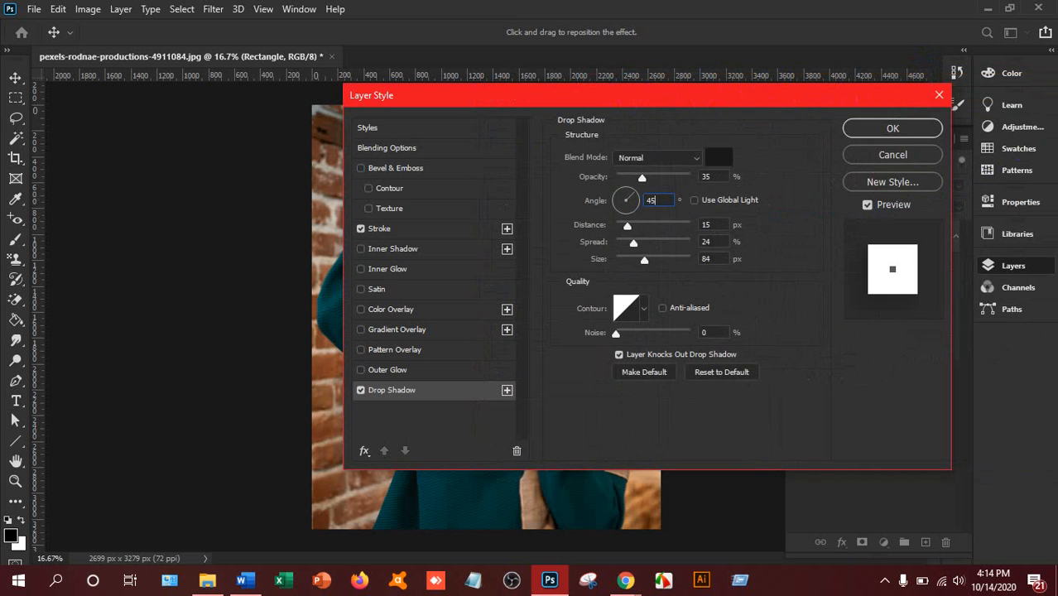
{"action": "left_click", "coordinate": [892, 128]}
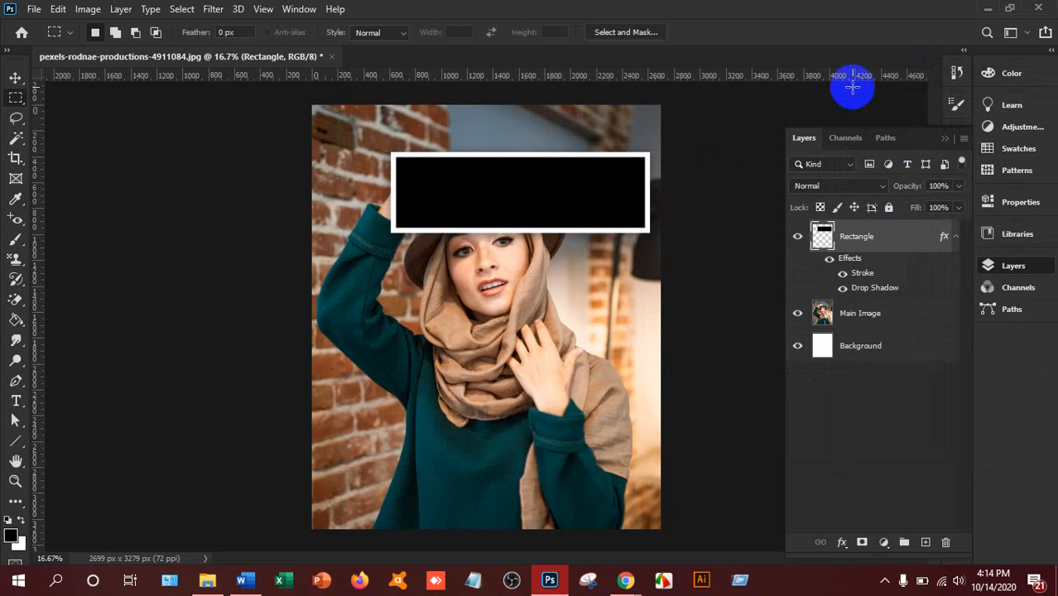
Step: Place the Main Image layer above Rectangle as a clipping mask, and select the Rectangle layer with the Move tool active
{"action": "left_click_drag", "start_coordinate": [888, 318], "coordinate": [879, 231]}
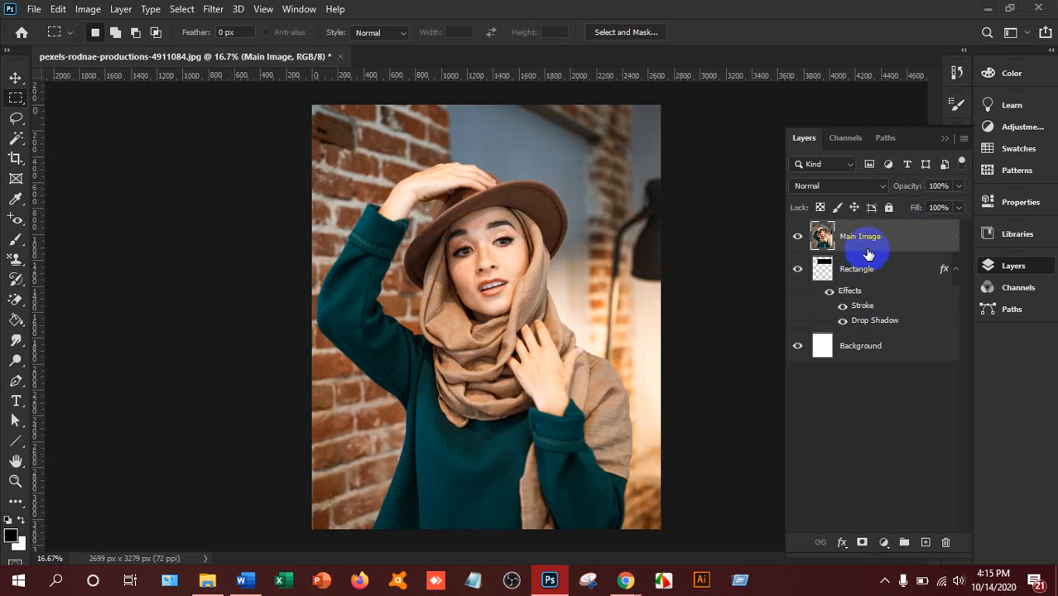
{"action": "right_click", "coordinate": [867, 248]}
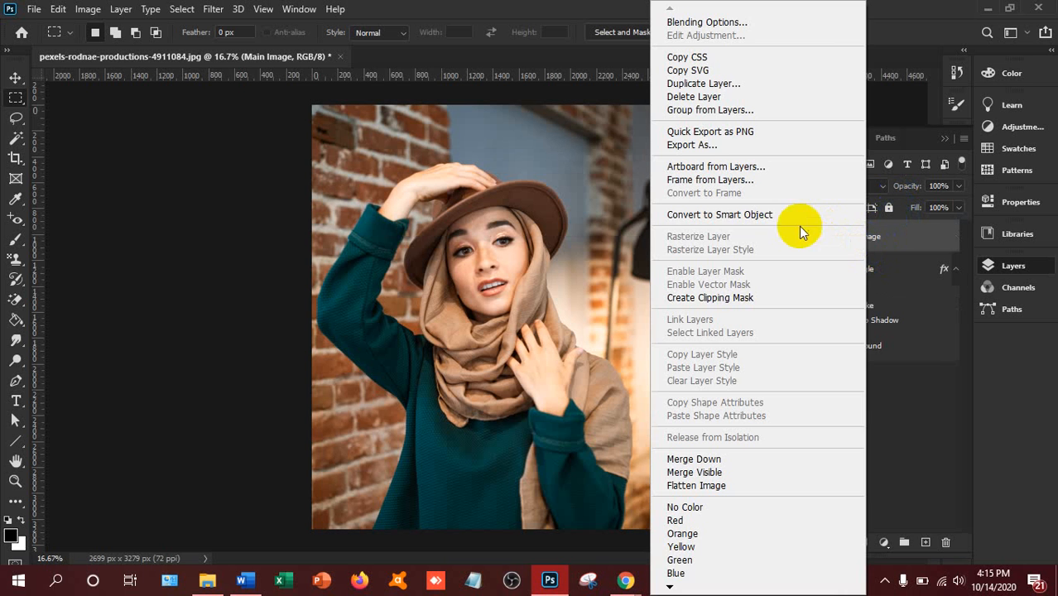
{"action": "left_click", "coordinate": [725, 298]}
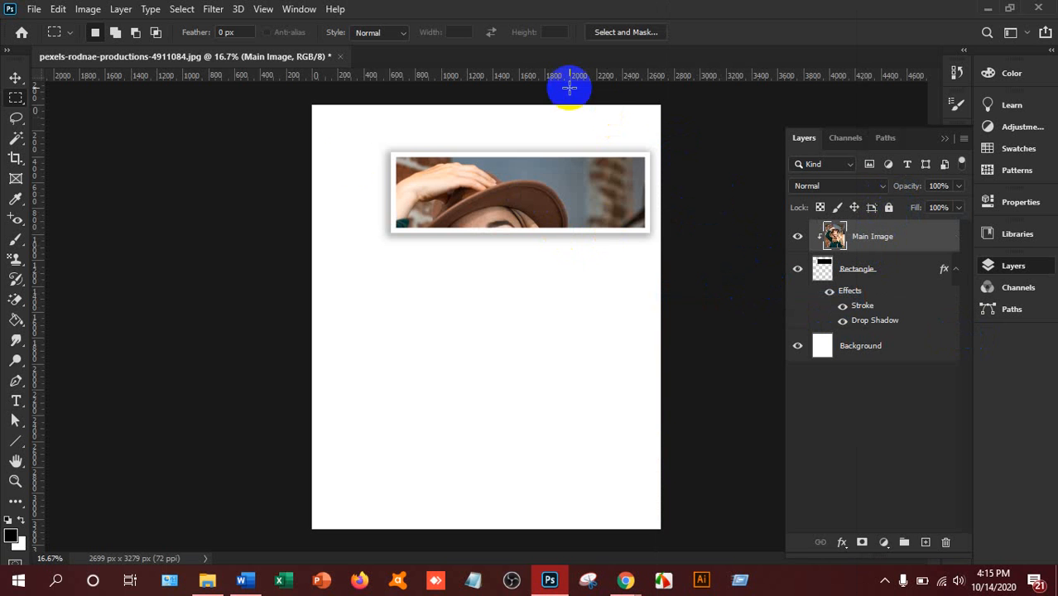
{"action": "left_click", "coordinate": [16, 77]}
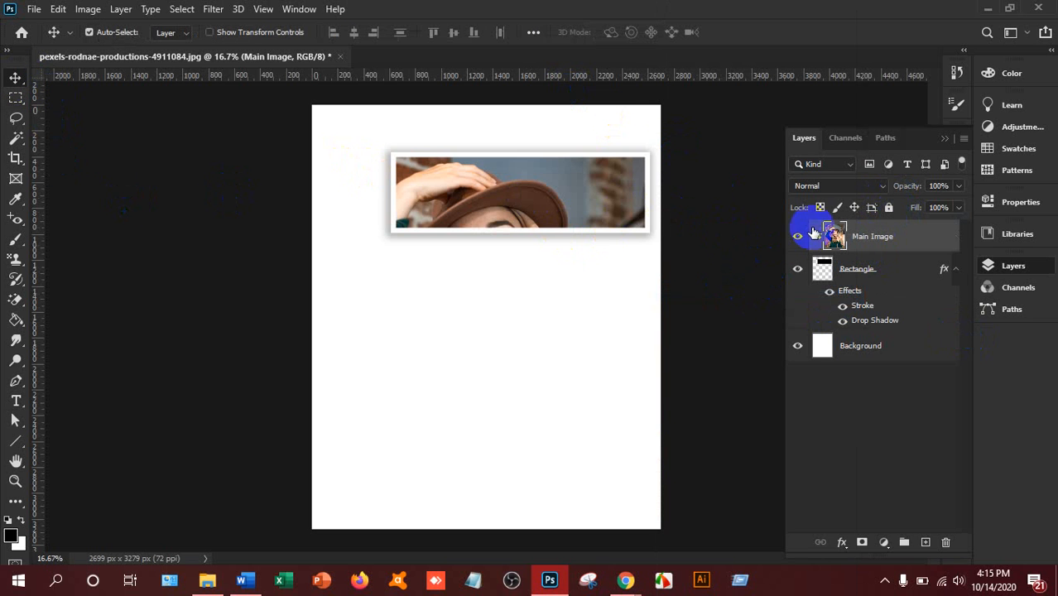
{"action": "left_click", "coordinate": [862, 270]}
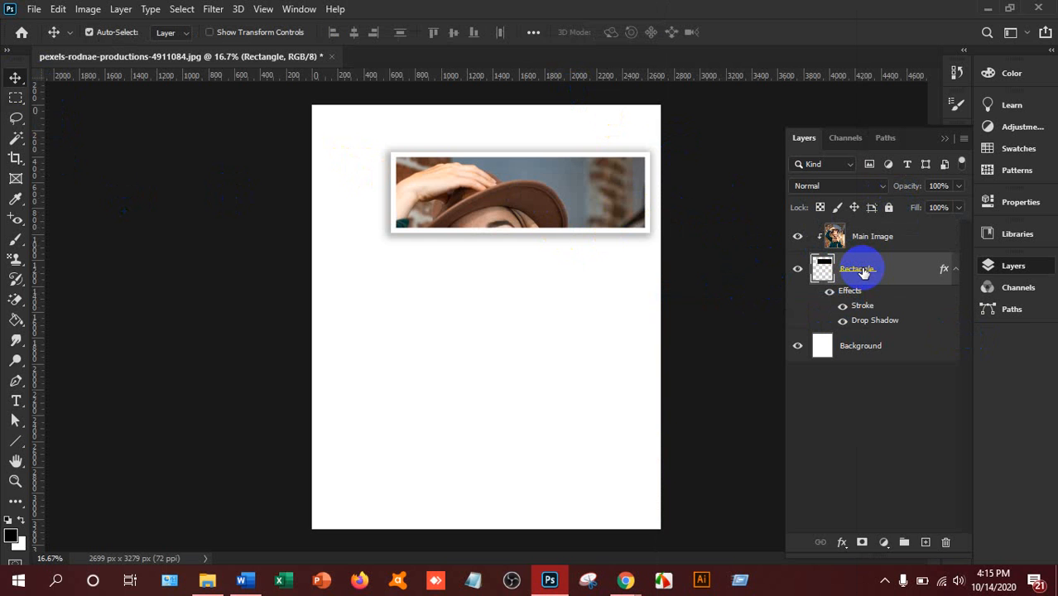
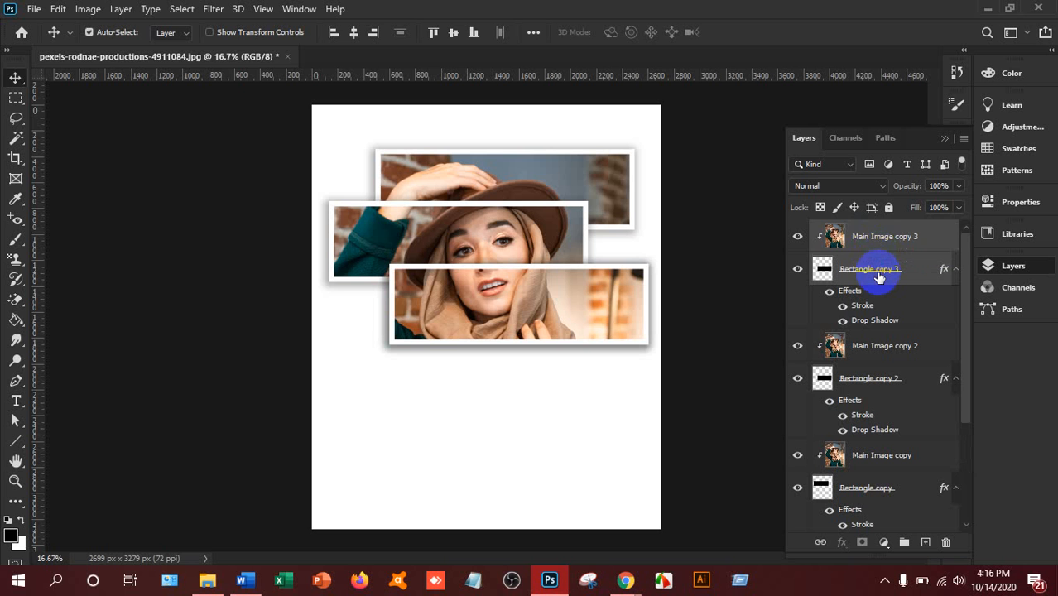
Step: Free Transform the Rectangle copy 3 layer and move it about 545 px left and 460 px down, overlapping the third strip
{"action": "left_click", "coordinate": [879, 276]}
{"action": "key", "text": "ctrl+t"}
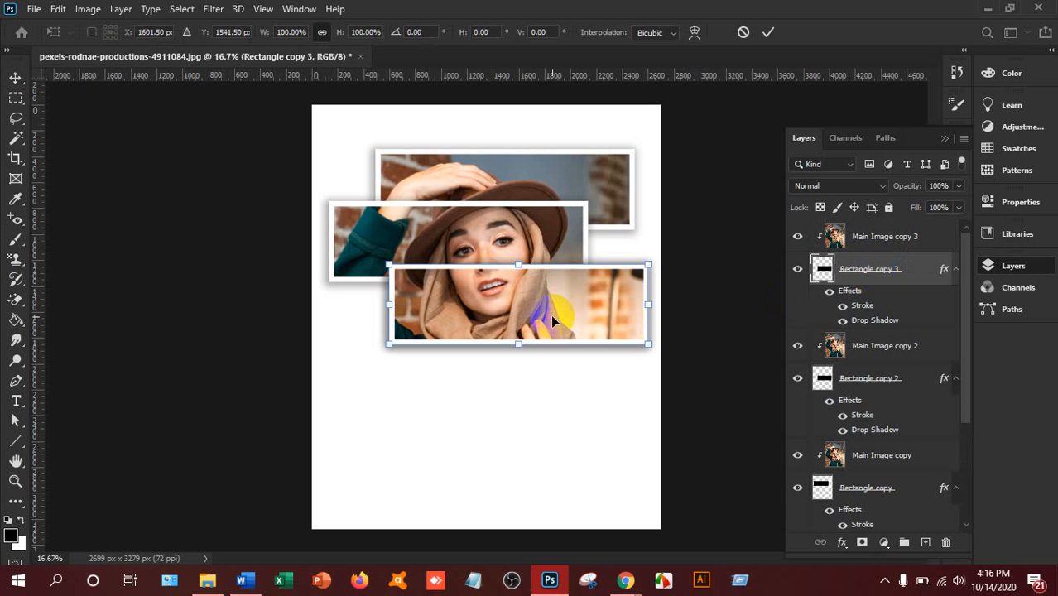
{"action": "left_click_drag", "start_coordinate": [547, 323], "coordinate": [482, 379]}
{"action": "key", "text": "Return"}
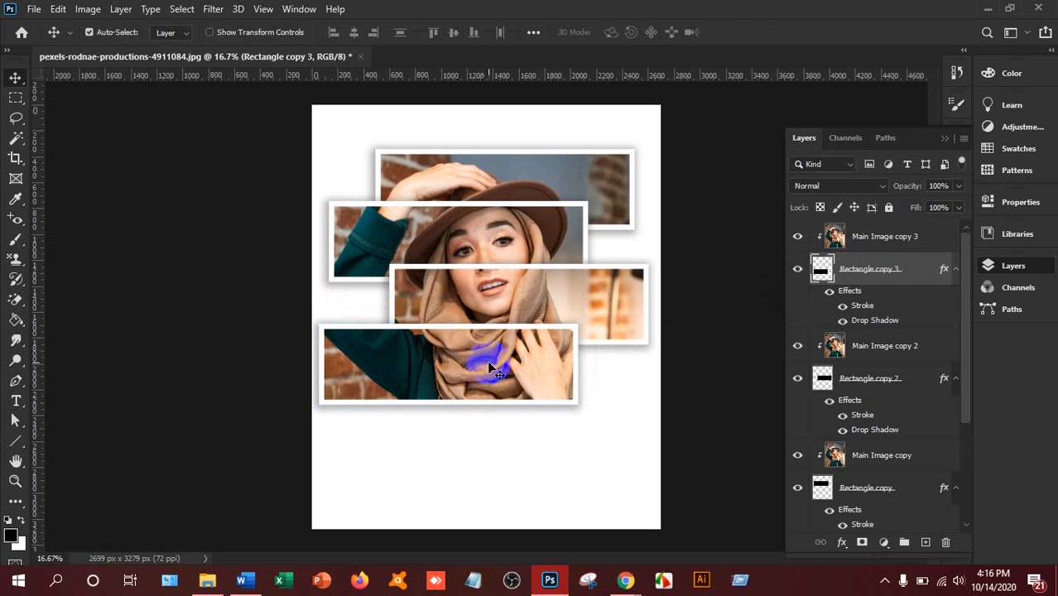
Step: Duplicate the Rectangle copy 3 and Main Image copy 3 layers, and move the duplicated rectangle about 546 px right and 402 px down
{"action": "left_click", "coordinate": [894, 249], "text": "ctrl"}
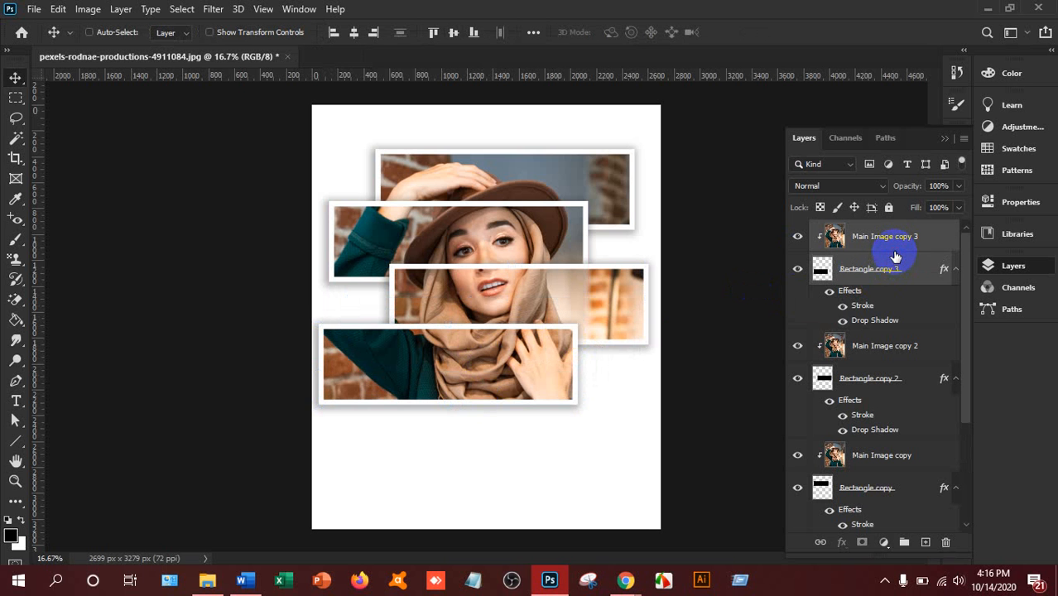
{"action": "key", "text": "ctrl+j"}
{"action": "left_click", "coordinate": [847, 268]}
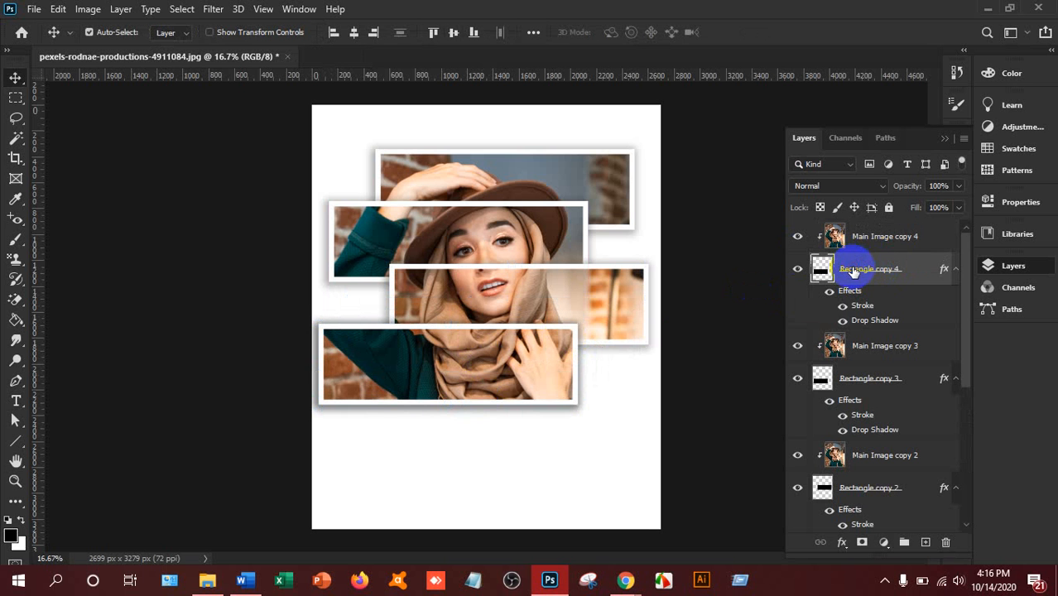
{"action": "key", "text": "ctrl+t"}
{"action": "left_click_drag", "start_coordinate": [504, 370], "coordinate": [577, 423]}
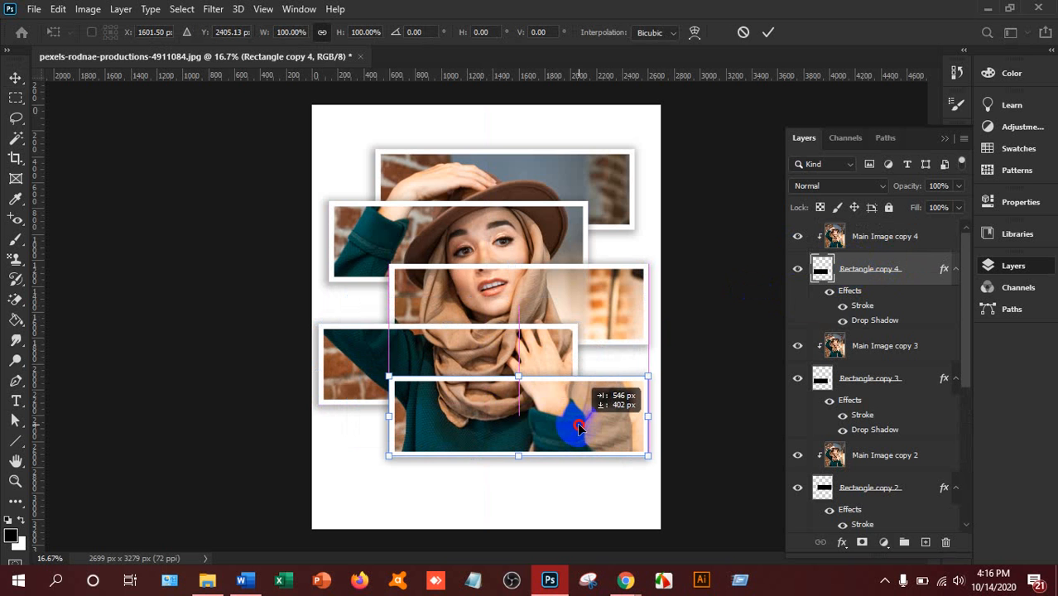
{"action": "key", "text": "Return"}
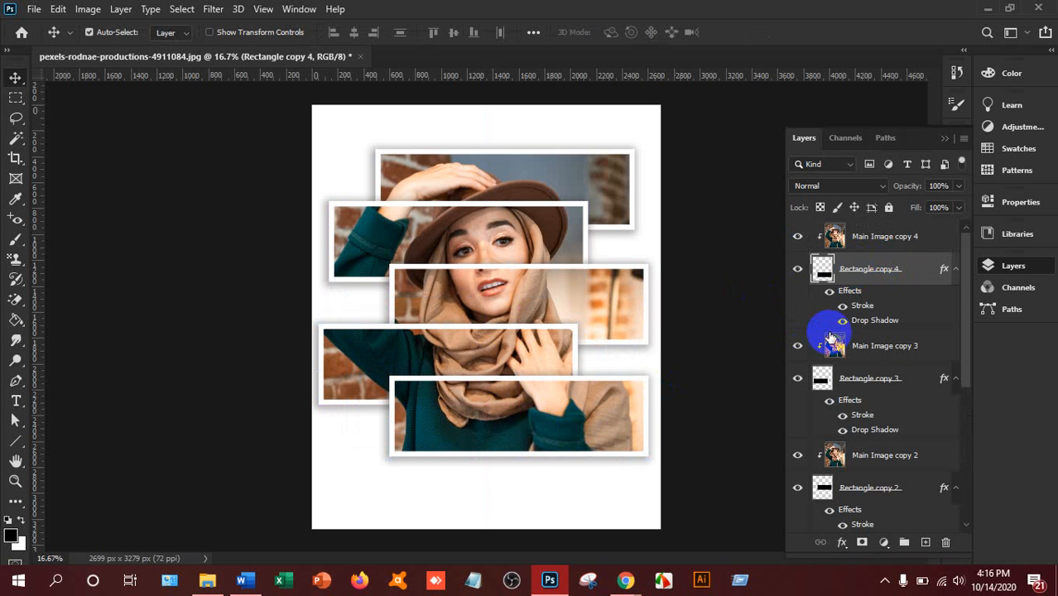
Step: Duplicate the Rectangle copy 4 and Main Image copy 4 layers, and move the duplicated rectangle to about X 1055 px, Y 2903 px
{"action": "left_click", "coordinate": [862, 238], "text": "shift"}
{"action": "key", "text": "ctrl+j"}
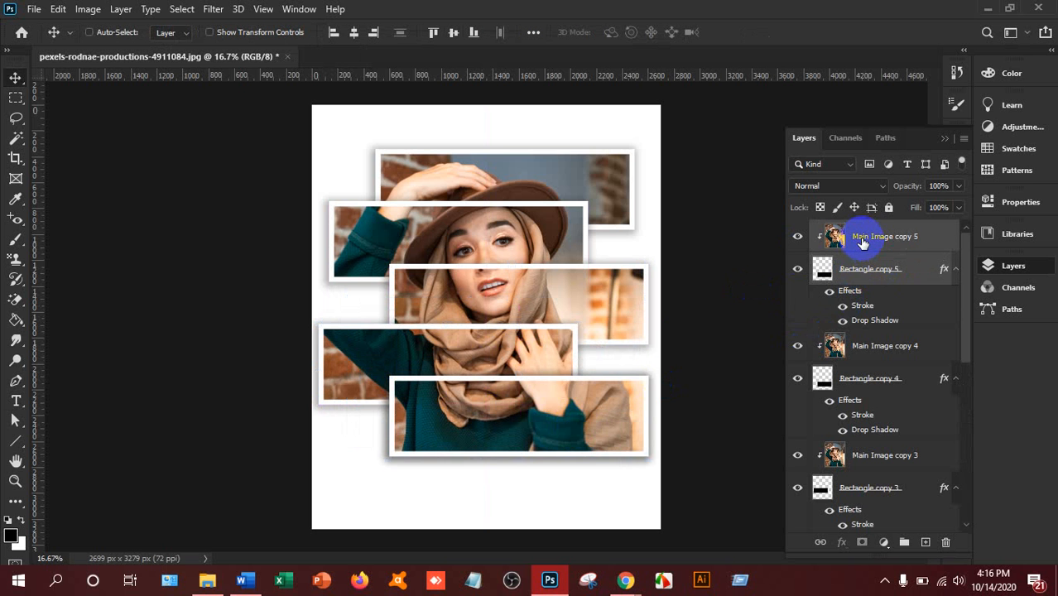
{"action": "left_click", "coordinate": [860, 283]}
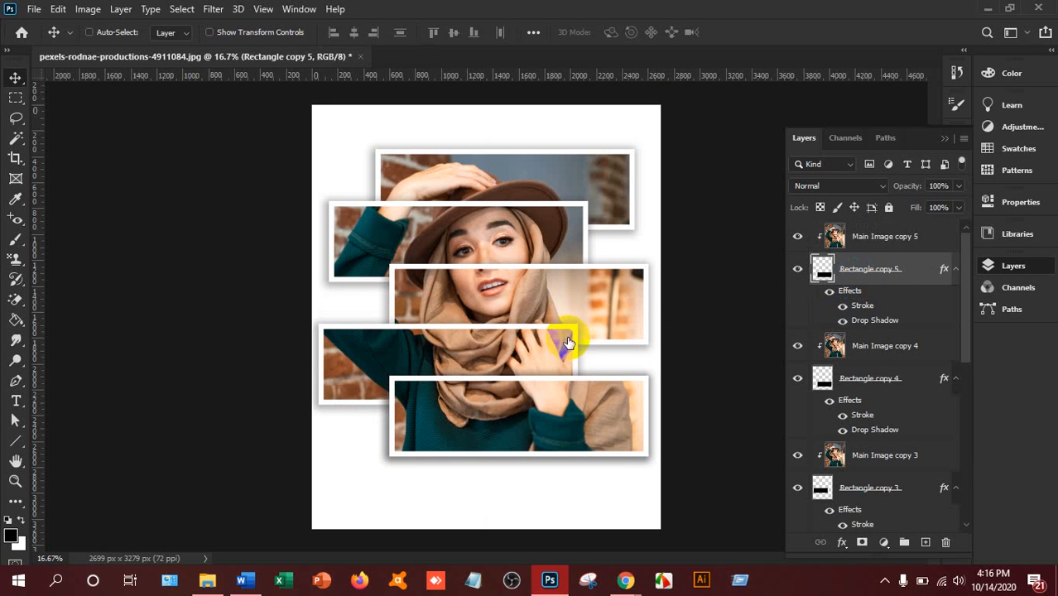
{"action": "key", "text": "ctrl+t"}
{"action": "left_click_drag", "start_coordinate": [566, 431], "coordinate": [508, 489]}
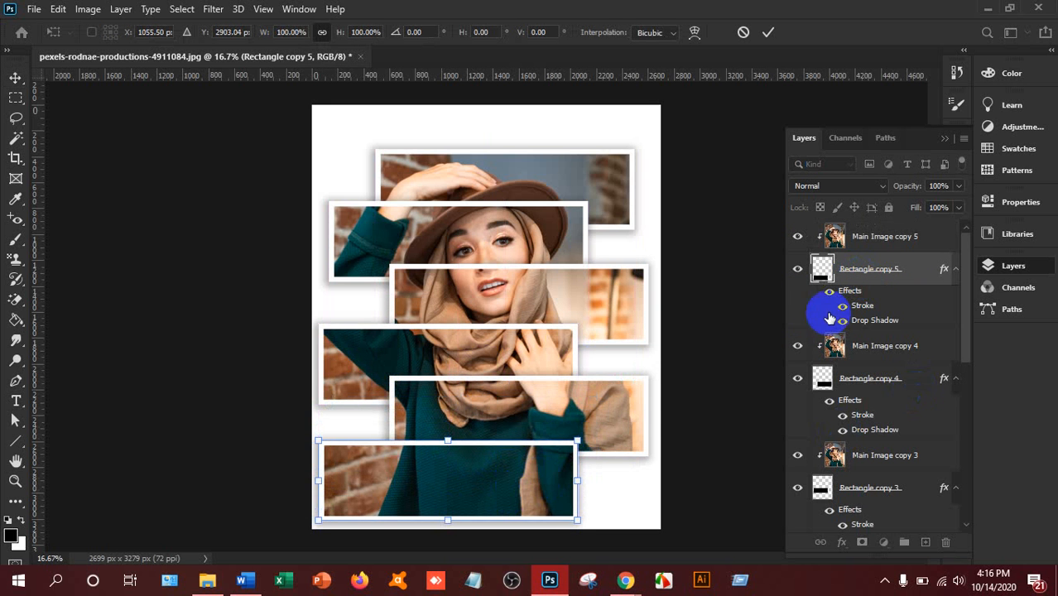
{"action": "left_click", "coordinate": [766, 30]}
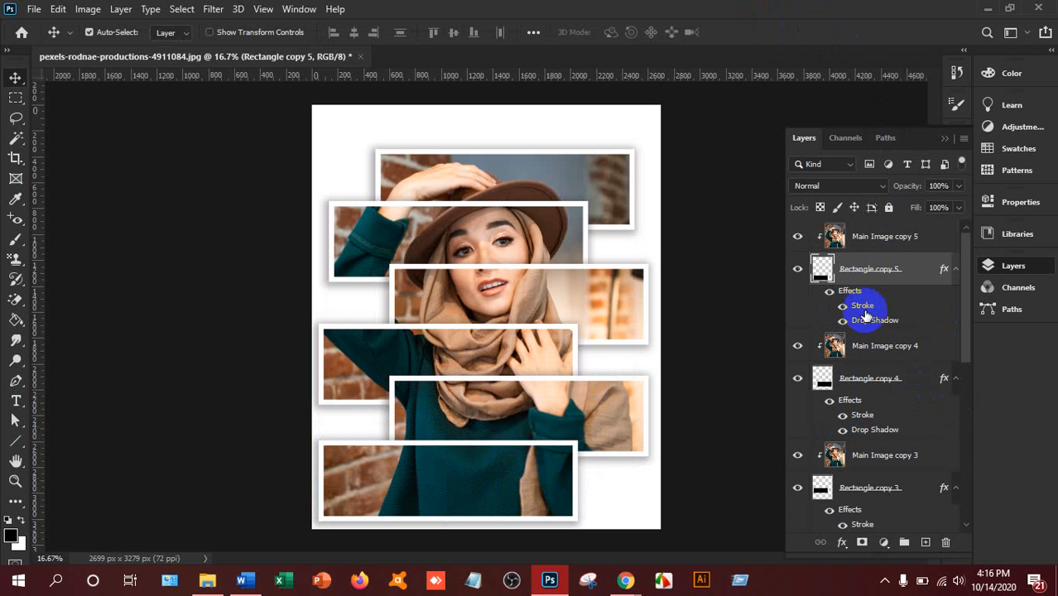
Step: Start saving the document as a new file, choosing to store it on the computer instead of cloud documents
{"action": "scroll", "coordinate": [867, 307], "scroll_direction": "down", "scroll_amount": 3}
{"action": "scroll", "coordinate": [865, 325], "scroll_direction": "down", "scroll_amount": 3}
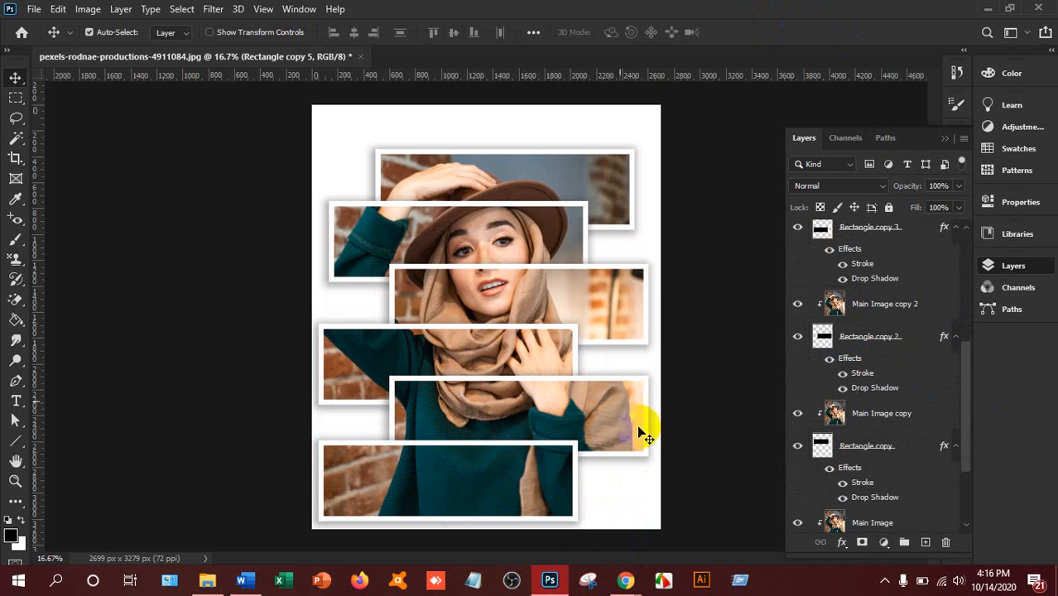
{"action": "left_click", "coordinate": [33, 9]}
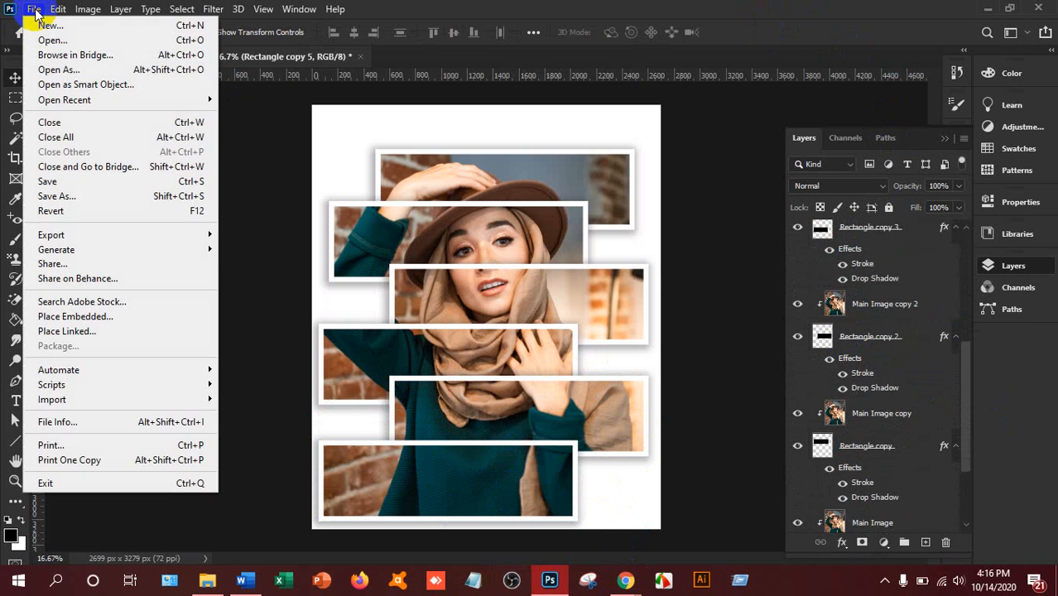
{"action": "left_click", "coordinate": [76, 196]}
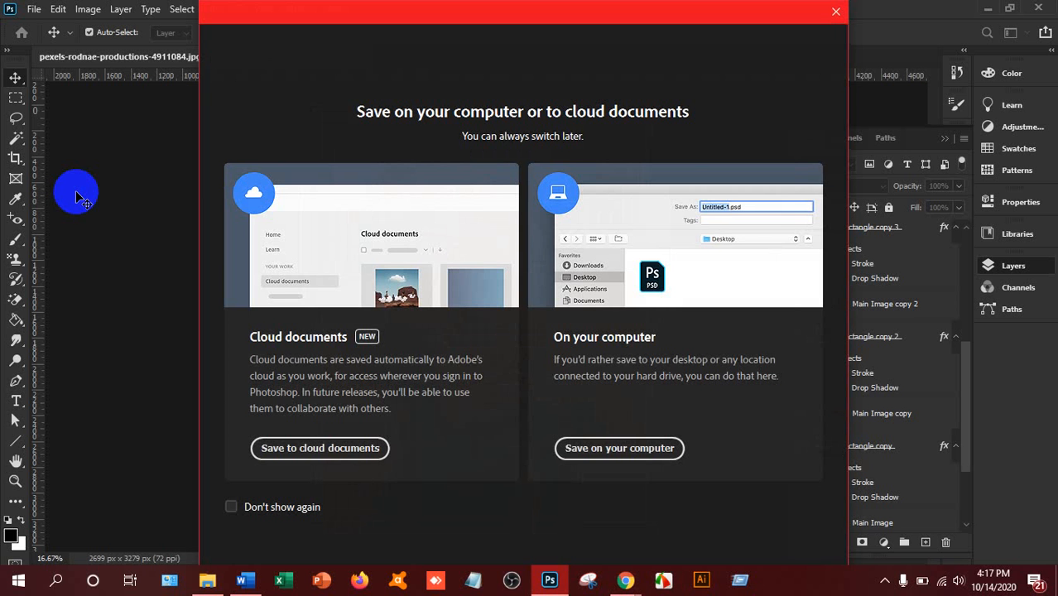
{"action": "left_click", "coordinate": [613, 454]}
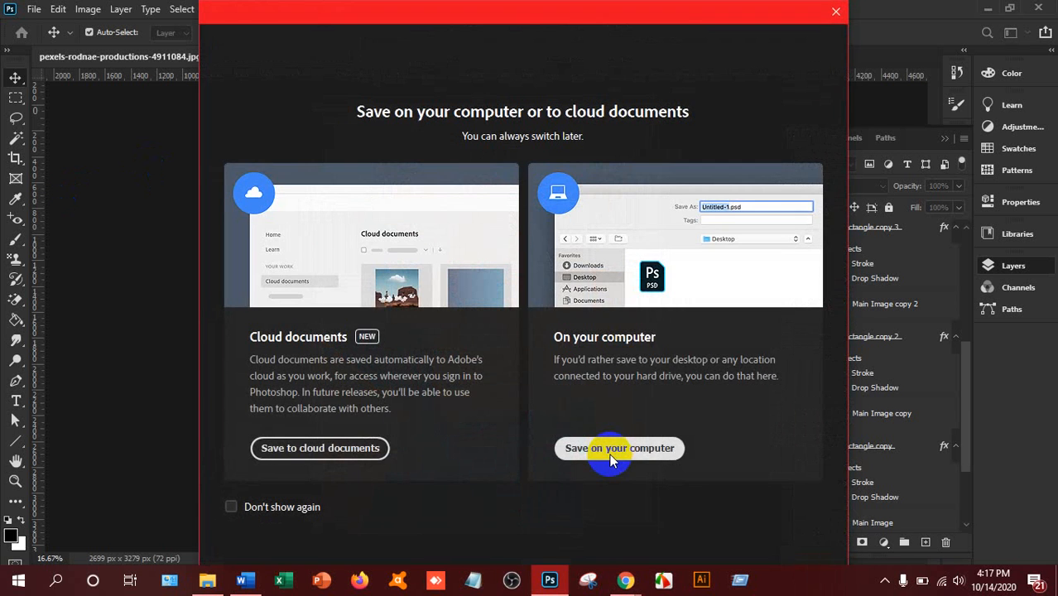
{"action": "left_click", "coordinate": [610, 454]}
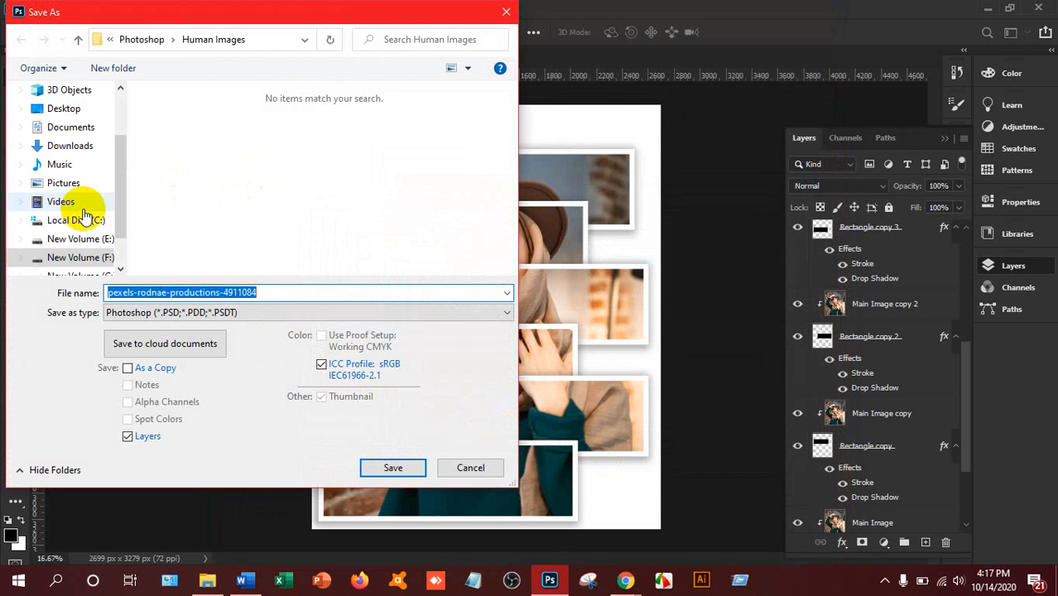
Step: Browse to the HSL-RAN-217 folder inside LEDP > Class Work on New Volume (F:) as the save location
{"action": "left_click", "coordinate": [81, 258]}
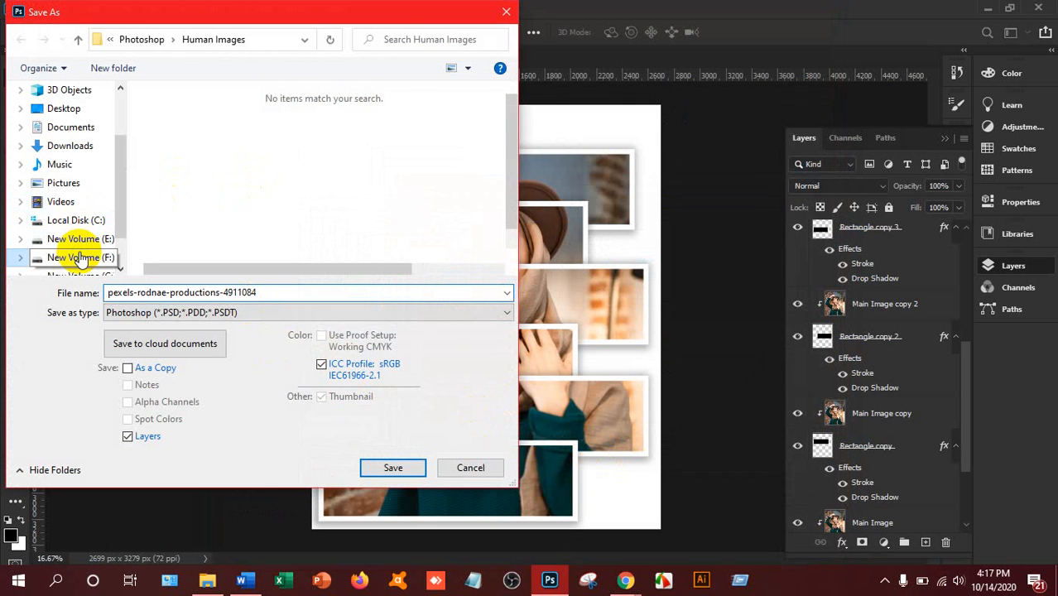
{"action": "double_click", "coordinate": [189, 178]}
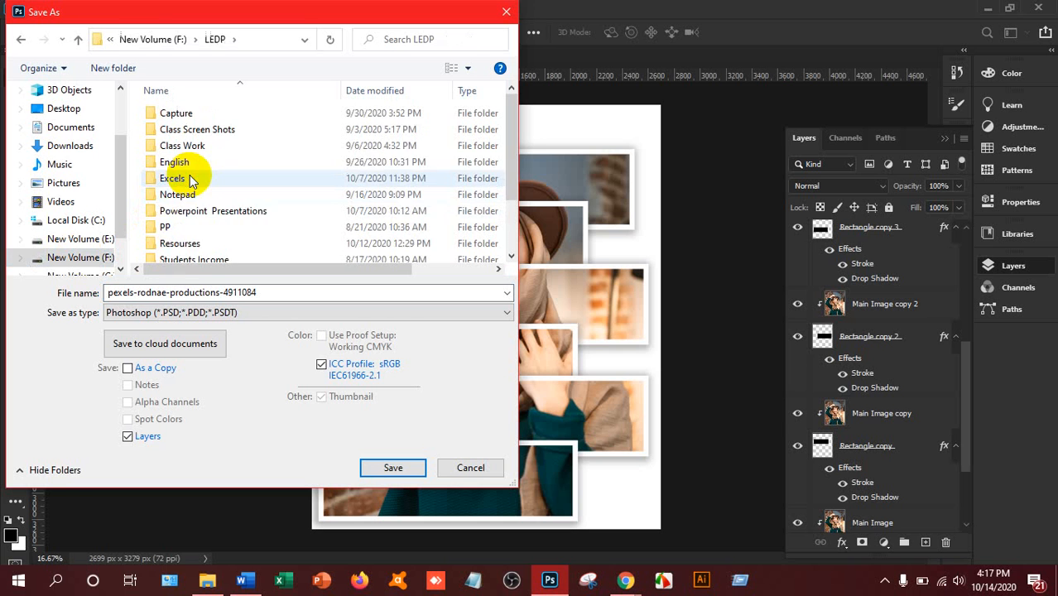
{"action": "left_click", "coordinate": [184, 147]}
{"action": "double_click", "coordinate": [184, 149]}
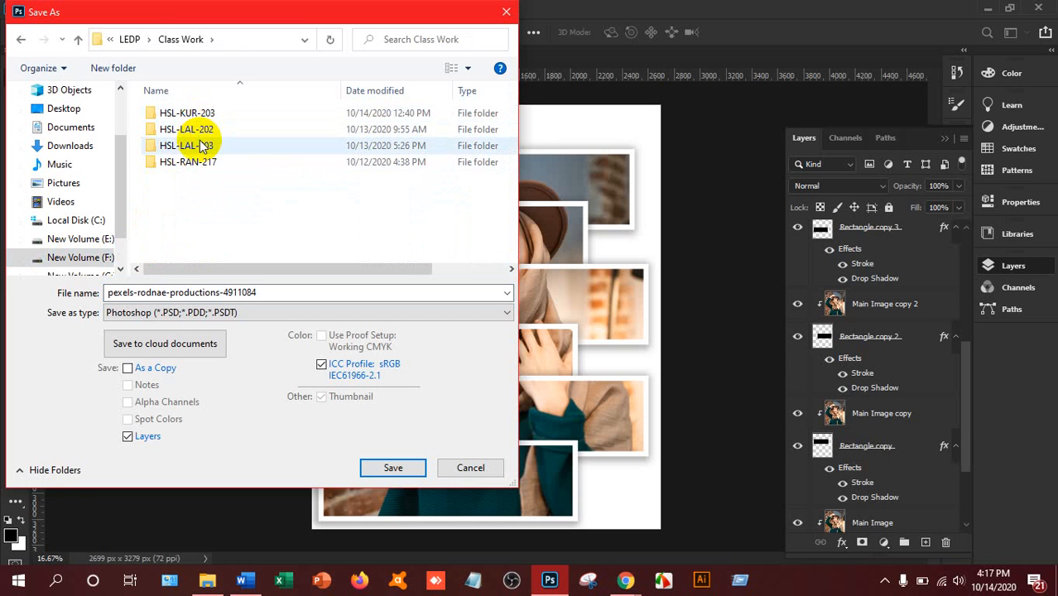
{"action": "left_click", "coordinate": [186, 162]}
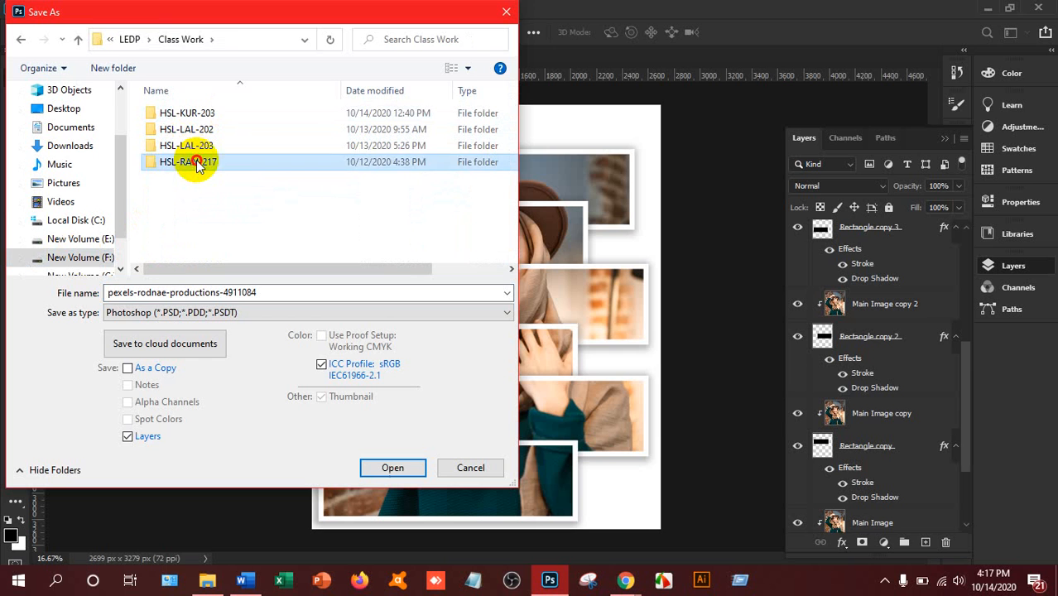
{"action": "double_click", "coordinate": [186, 161]}
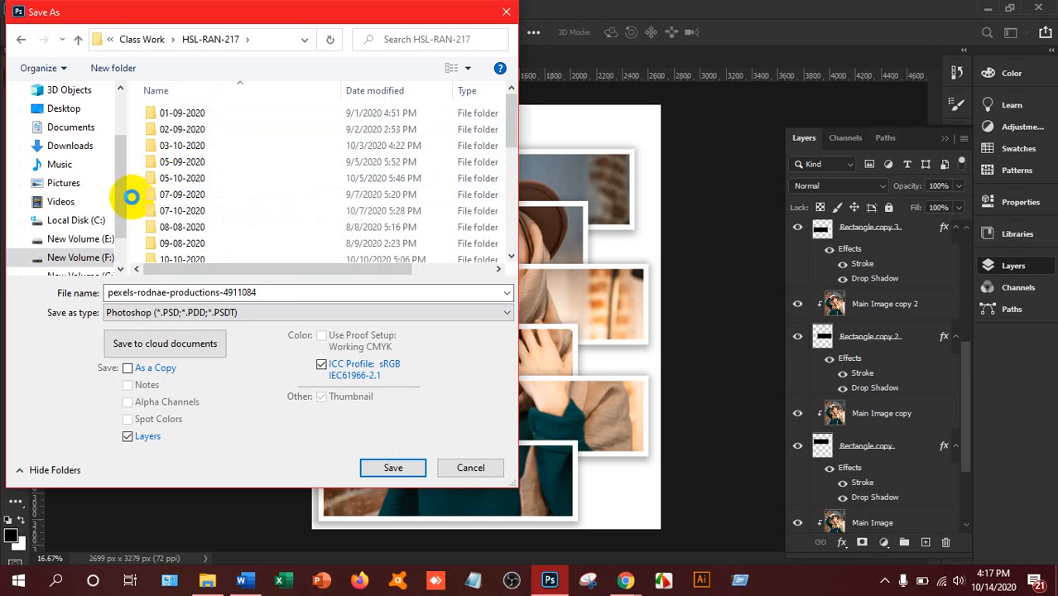
Step: Create a folder named 14-10-2020 inside the HSL-RAN-217 folder
{"action": "right_click", "coordinate": [131, 197]}
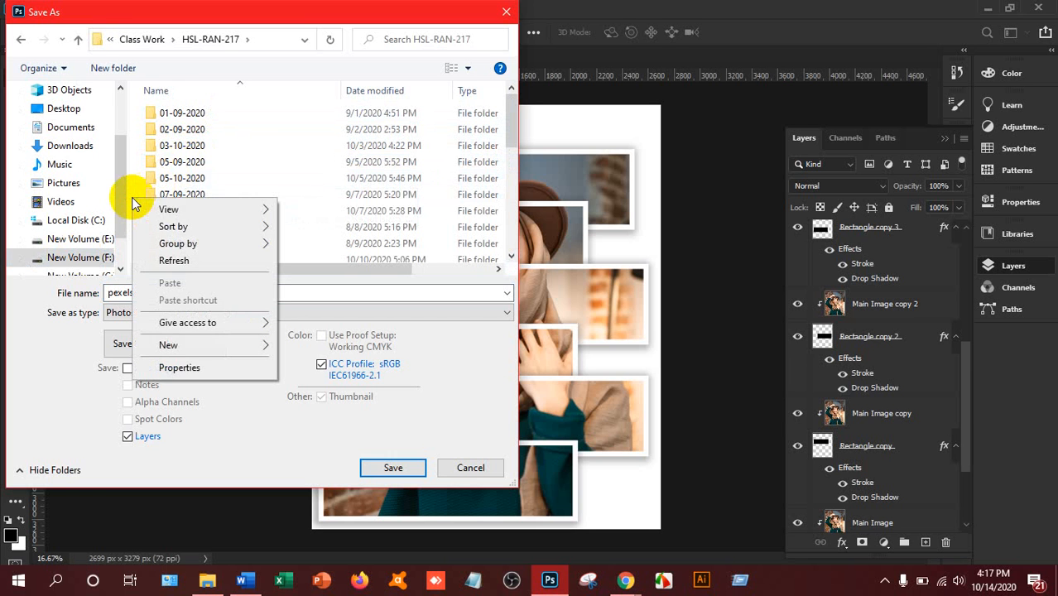
{"action": "mouse_move", "coordinate": [273, 347]}
{"action": "left_click", "coordinate": [310, 348]}
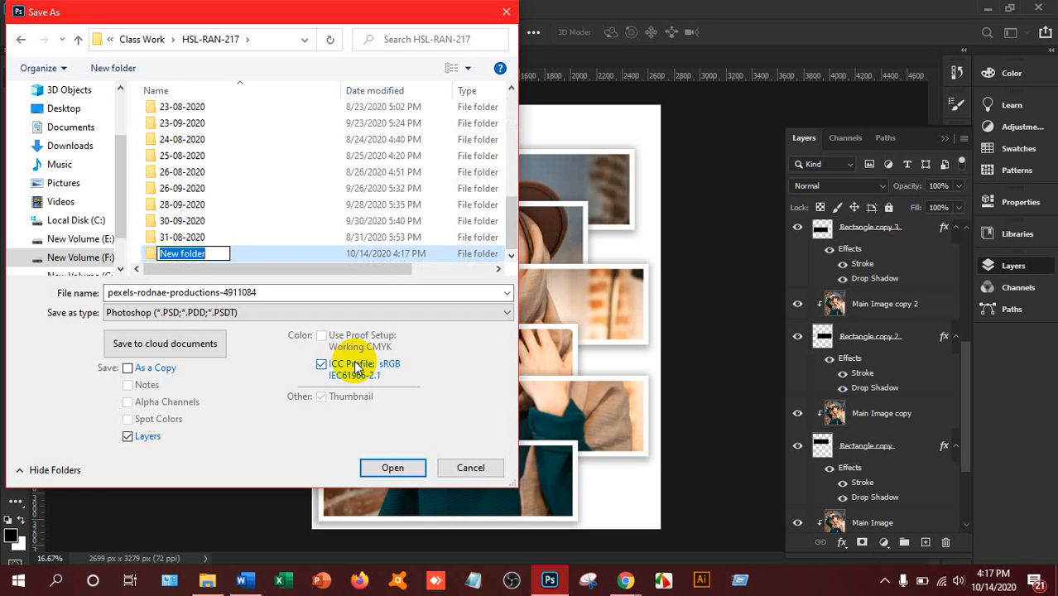
{"action": "type", "text": "14-10"}
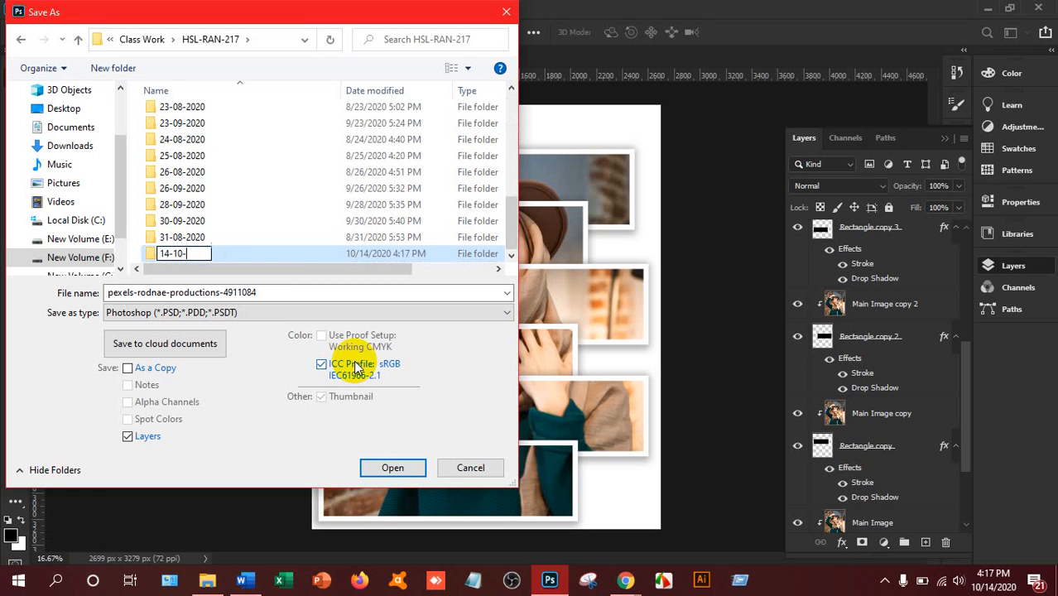
{"action": "type", "text": "-2020"}
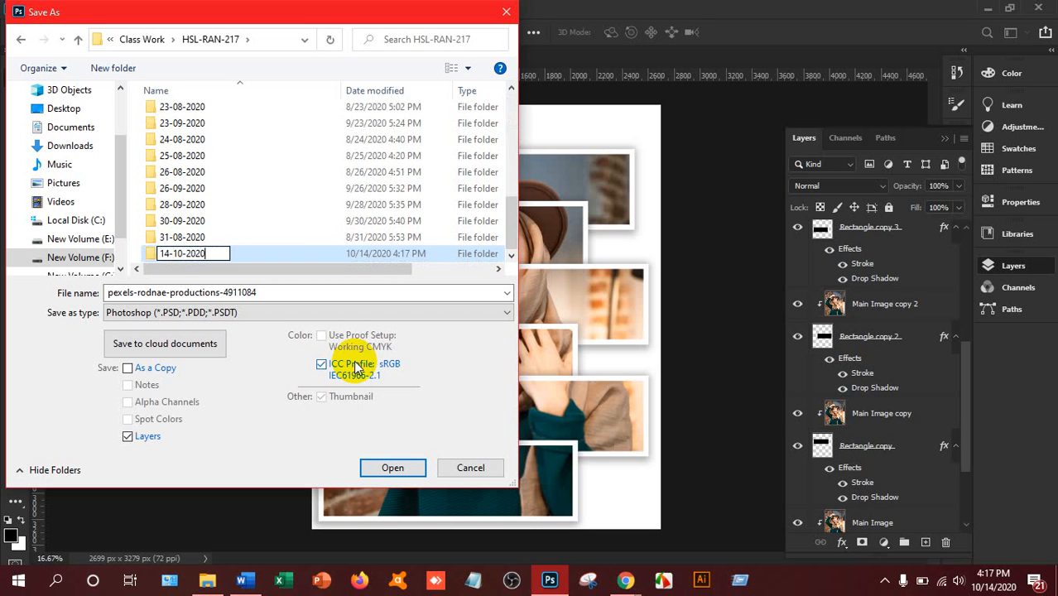
{"action": "left_click", "coordinate": [256, 246]}
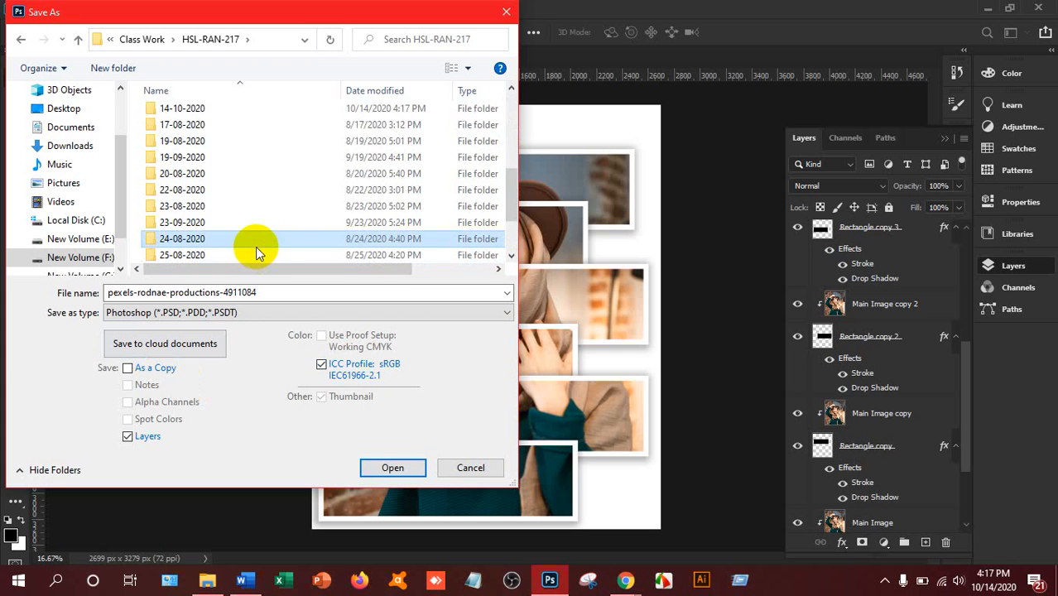
Step: Save the document in the 14-10-2020 folder as a Photoshop file named Layer Masks, accepting the format options
{"action": "double_click", "coordinate": [188, 108]}
{"action": "triple_click", "coordinate": [249, 292]}
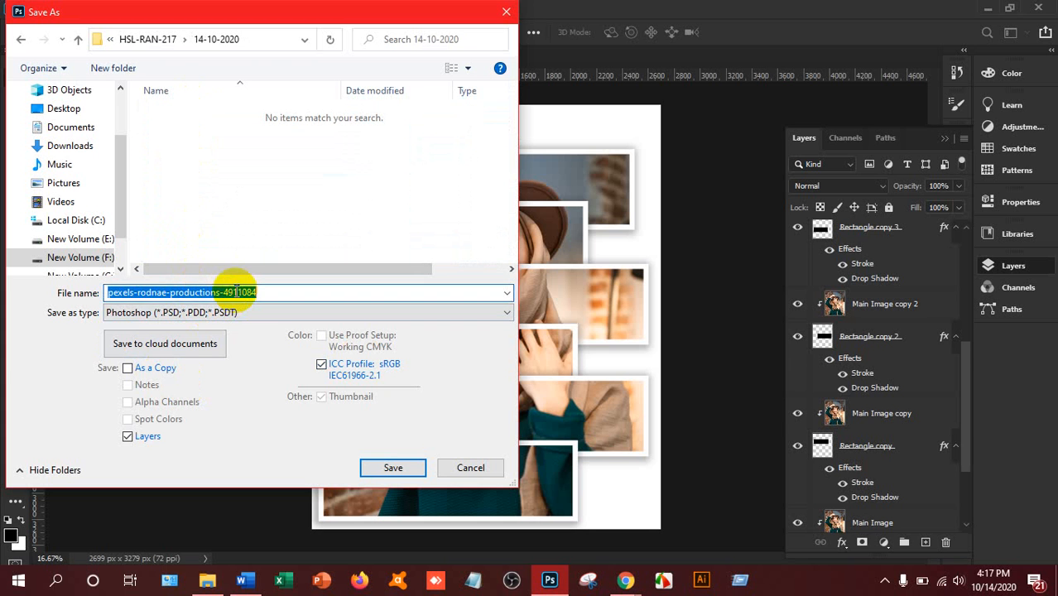
{"action": "type", "text": "Layer Masks"}
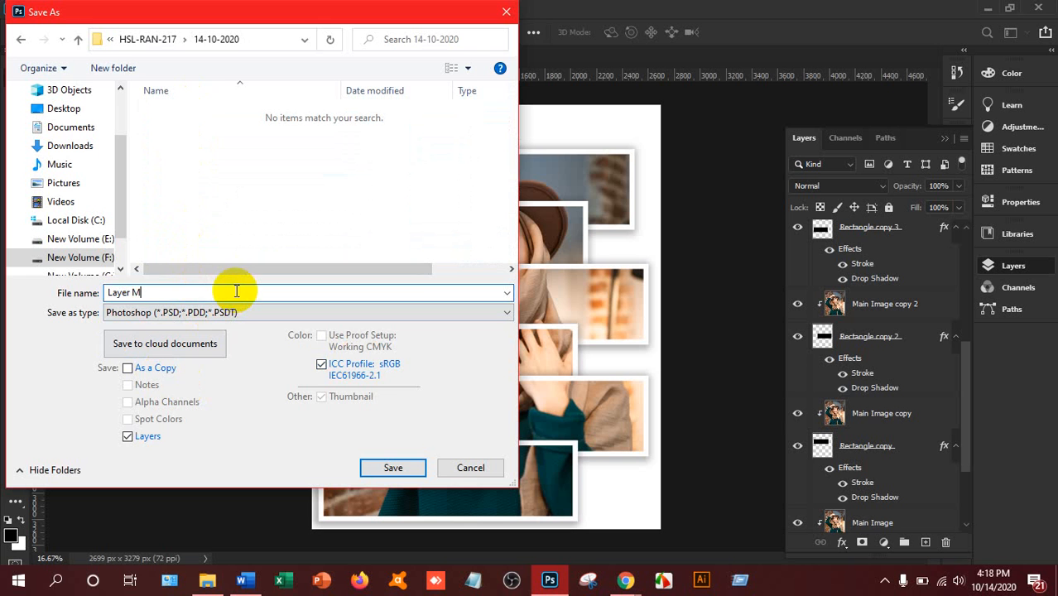
{"action": "left_click", "coordinate": [403, 468]}
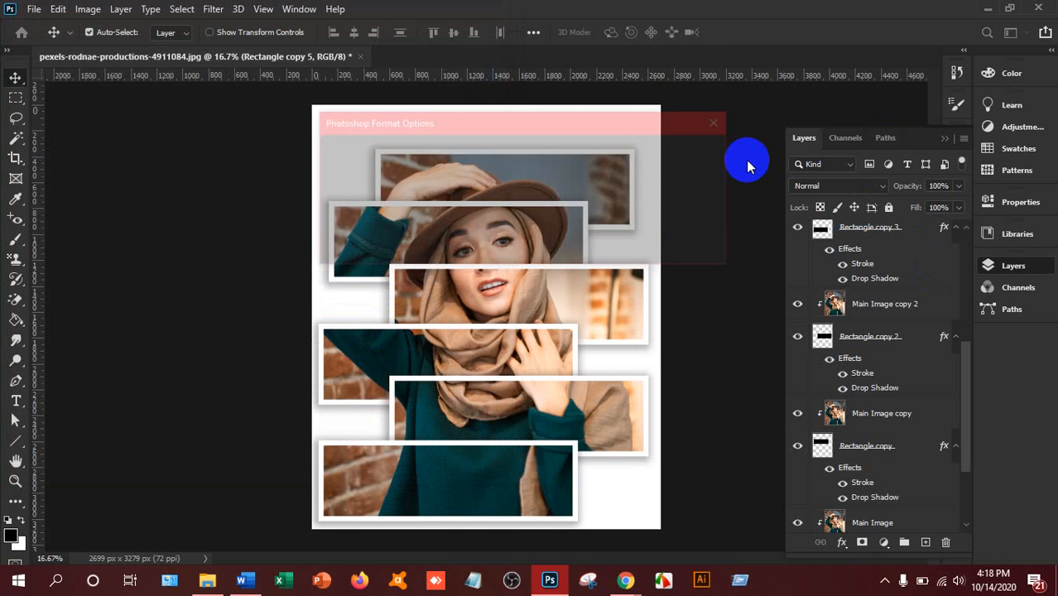
{"action": "left_click", "coordinate": [699, 152]}
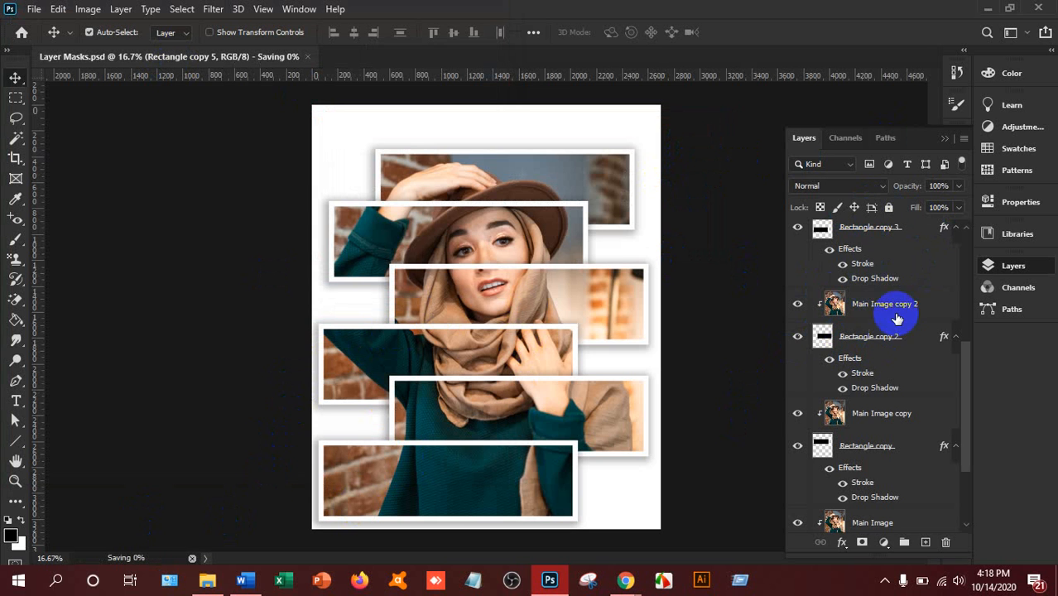
Step: Save a JPEG copy named Layer Masks in the same folder, with Maximum quality 12 and the Progressive format with 3 scans
{"action": "scroll", "coordinate": [848, 281], "scroll_direction": "down", "scroll_amount": 3}
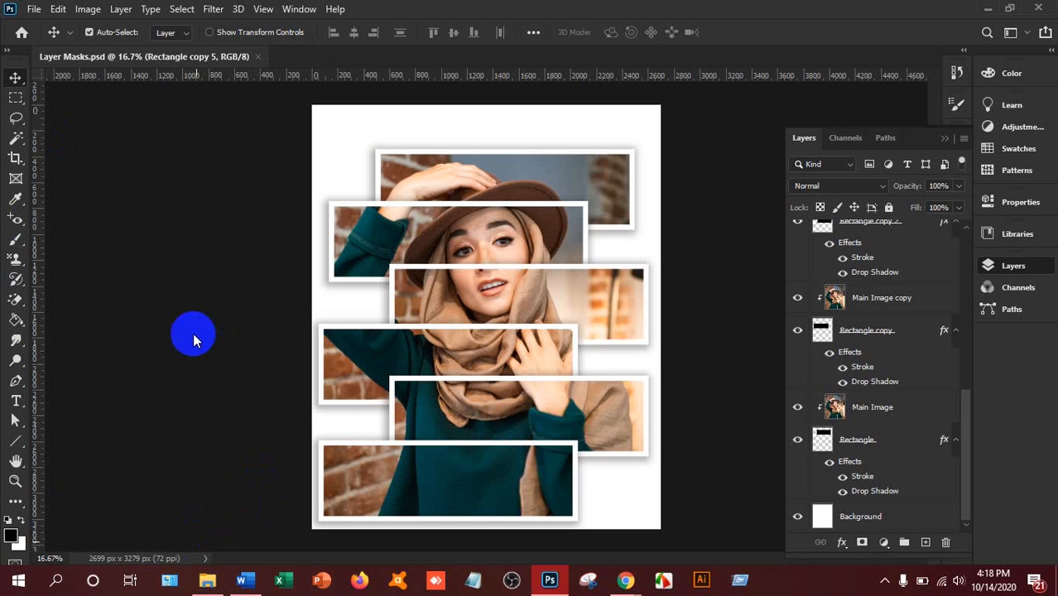
{"action": "left_click", "coordinate": [33, 9]}
{"action": "left_click", "coordinate": [106, 197]}
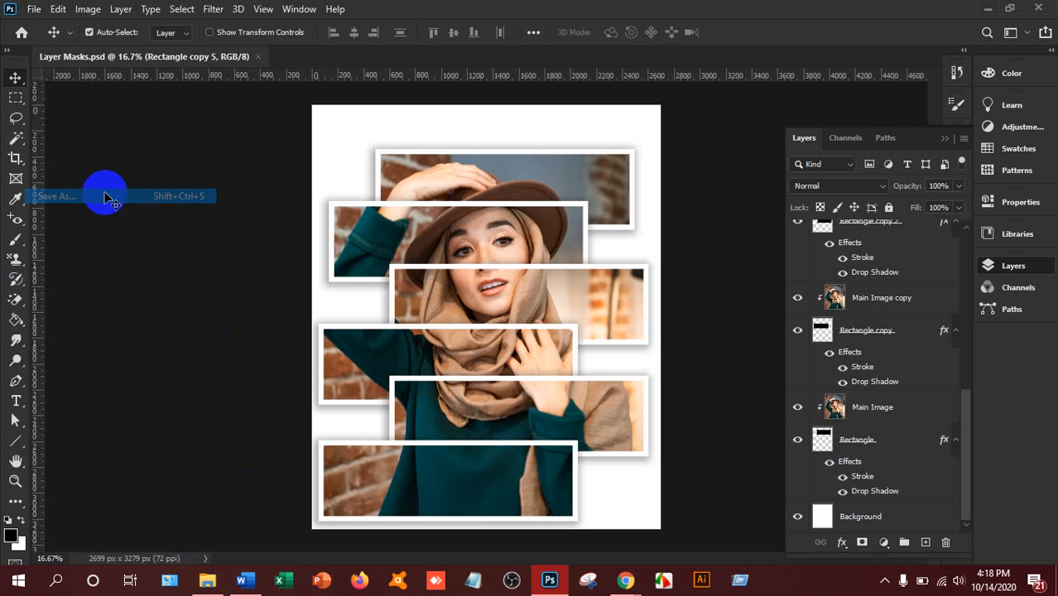
{"action": "left_click", "coordinate": [625, 451]}
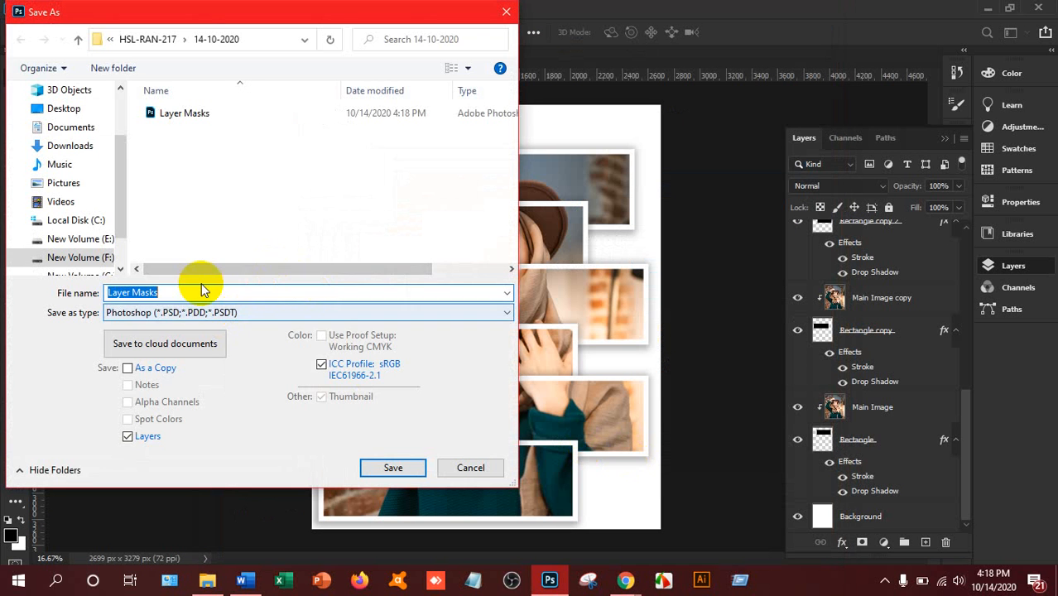
{"action": "left_click", "coordinate": [208, 312]}
{"action": "left_click", "coordinate": [168, 433]}
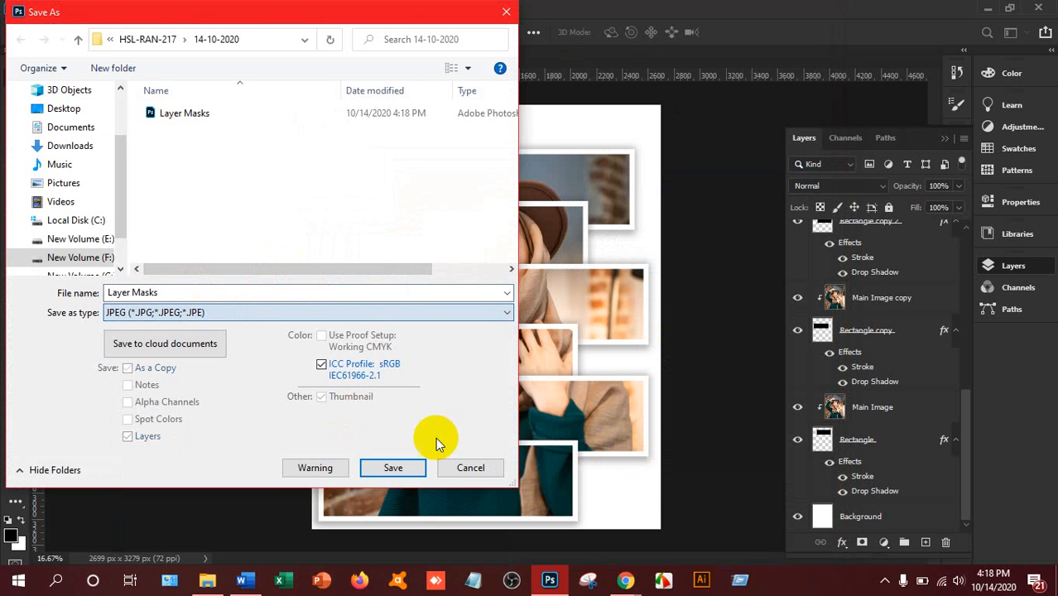
{"action": "left_click", "coordinate": [397, 466]}
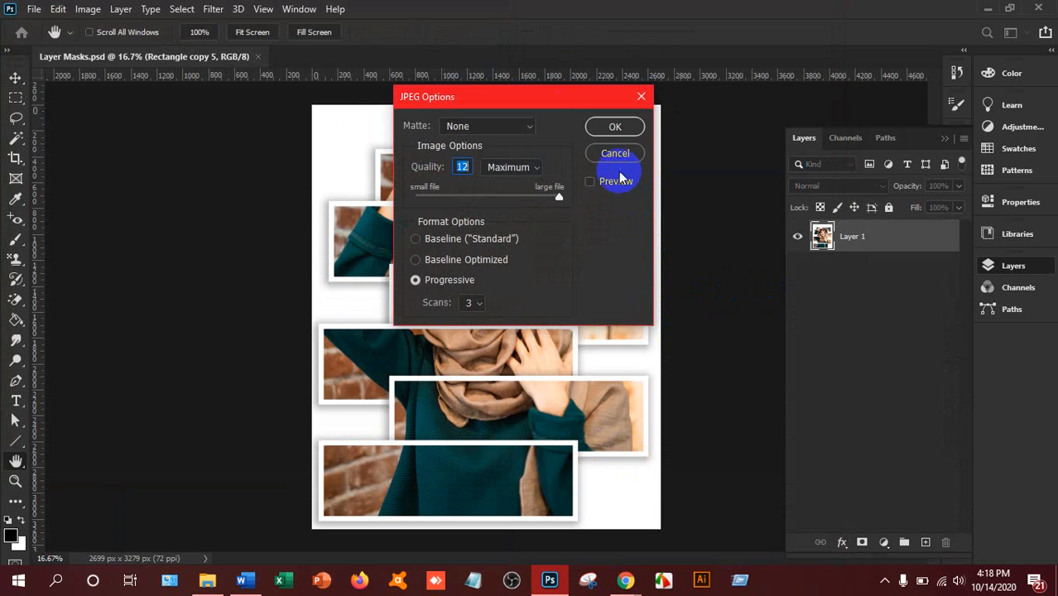
{"action": "left_click", "coordinate": [602, 127]}
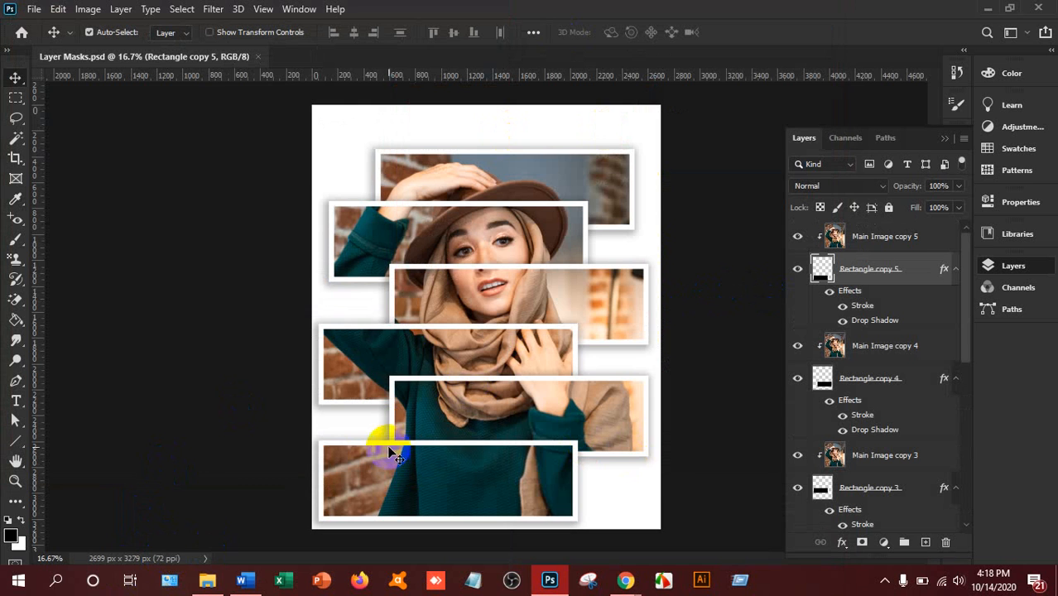
Step: Switch to the Google Meet call window in Chrome
{"action": "mouse_move", "coordinate": [641, 585]}
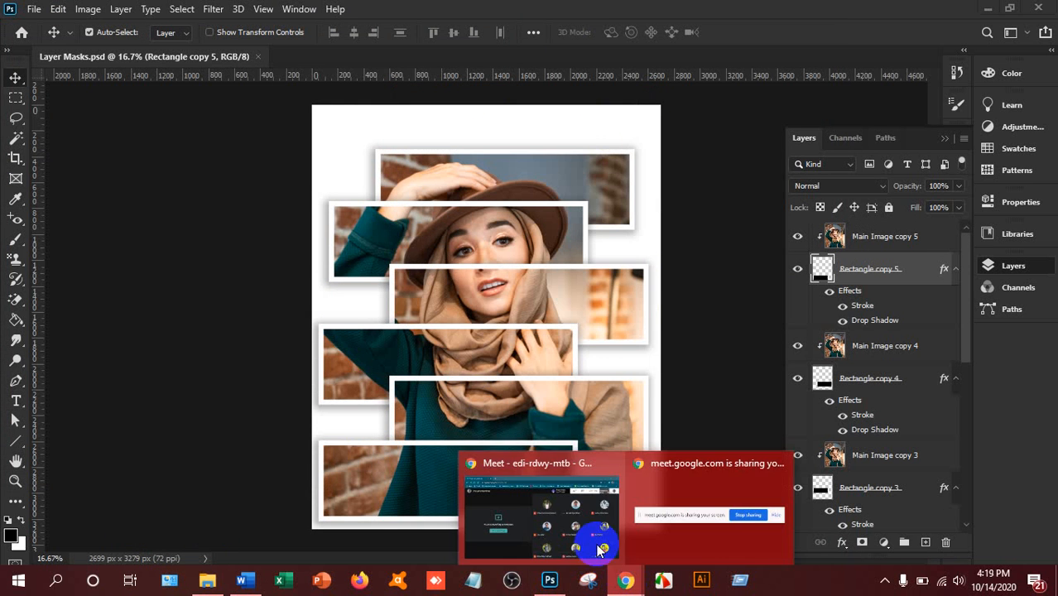
{"action": "left_click", "coordinate": [604, 547]}
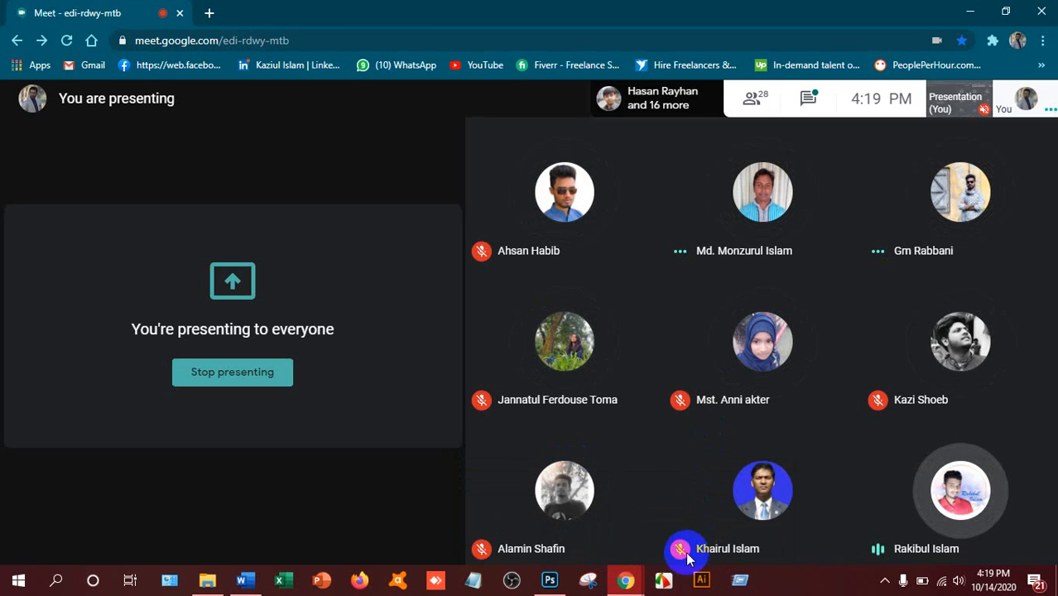
{"action": "left_click", "coordinate": [677, 586]}
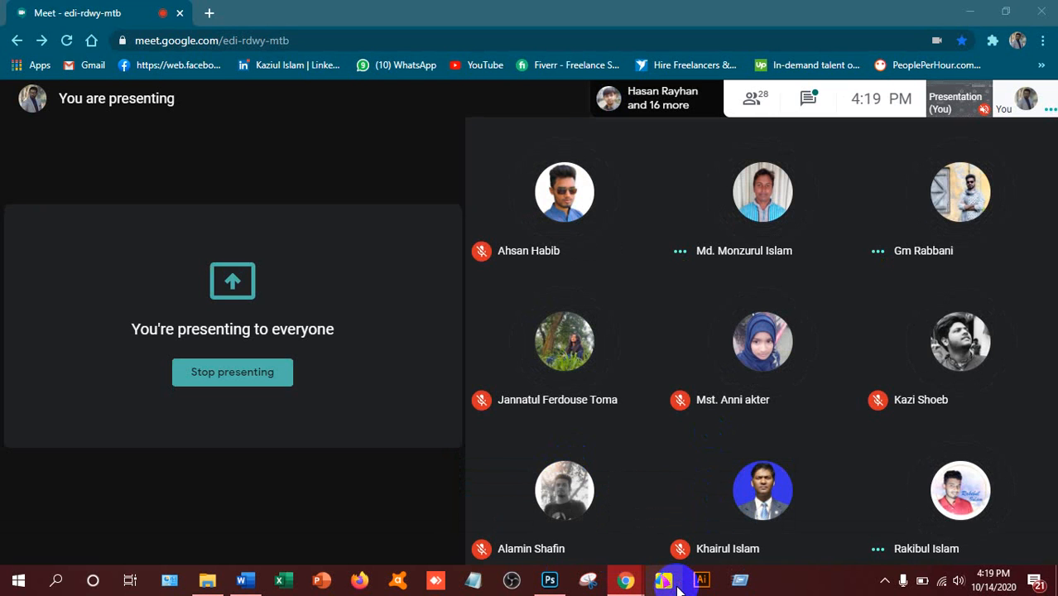